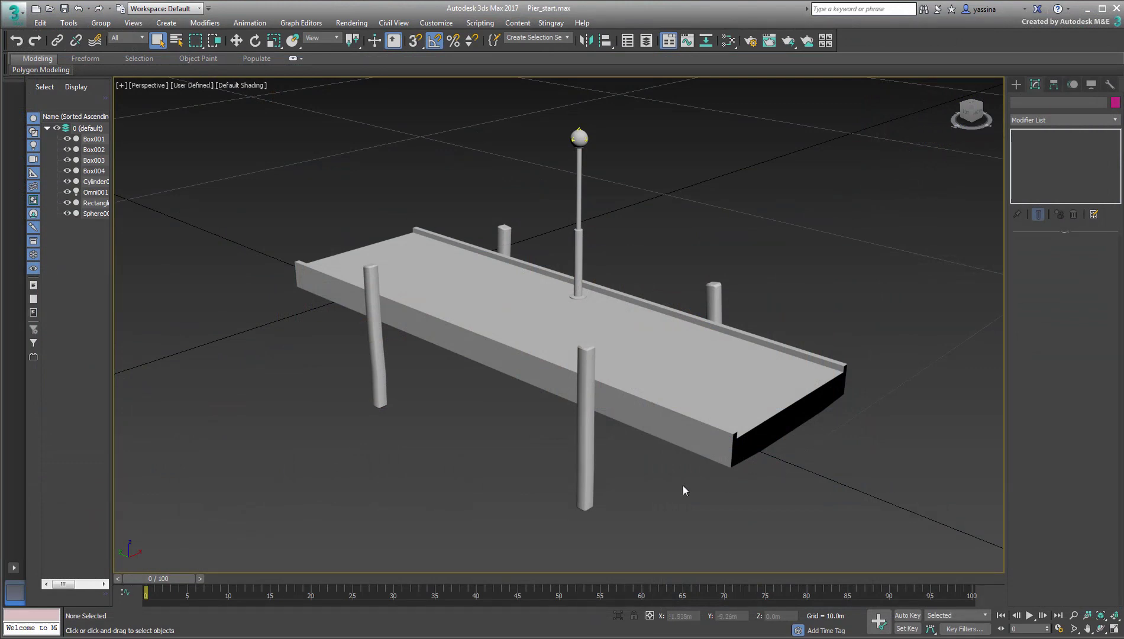
- Examine the scene's objects: a support post, the lamp post, the pier deck and the Omni light
click(589, 459)
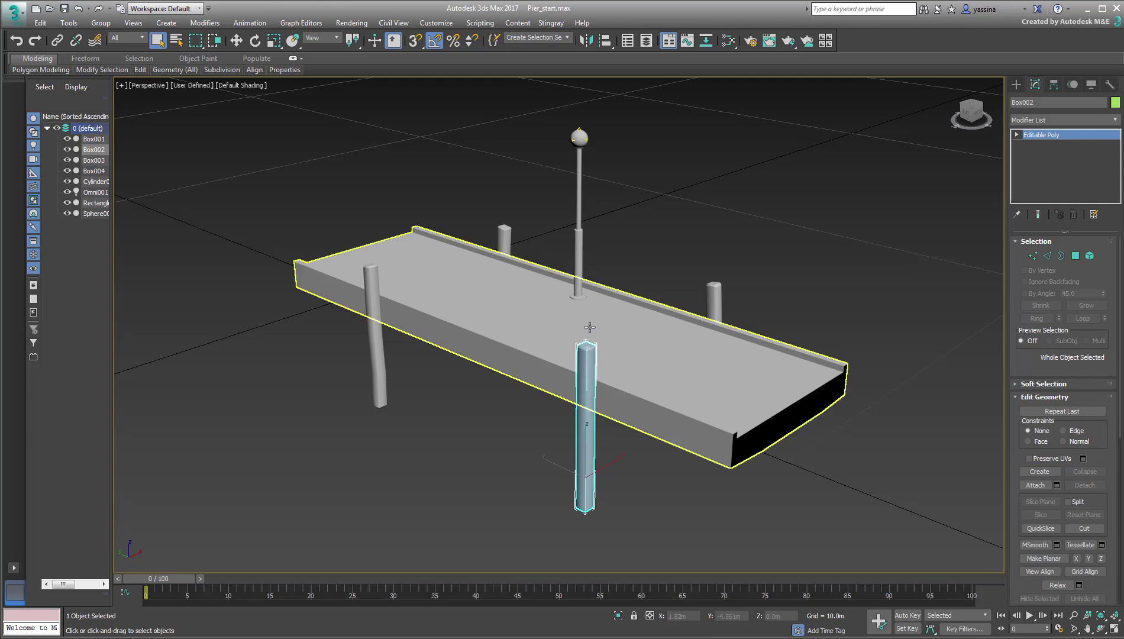
click(577, 244)
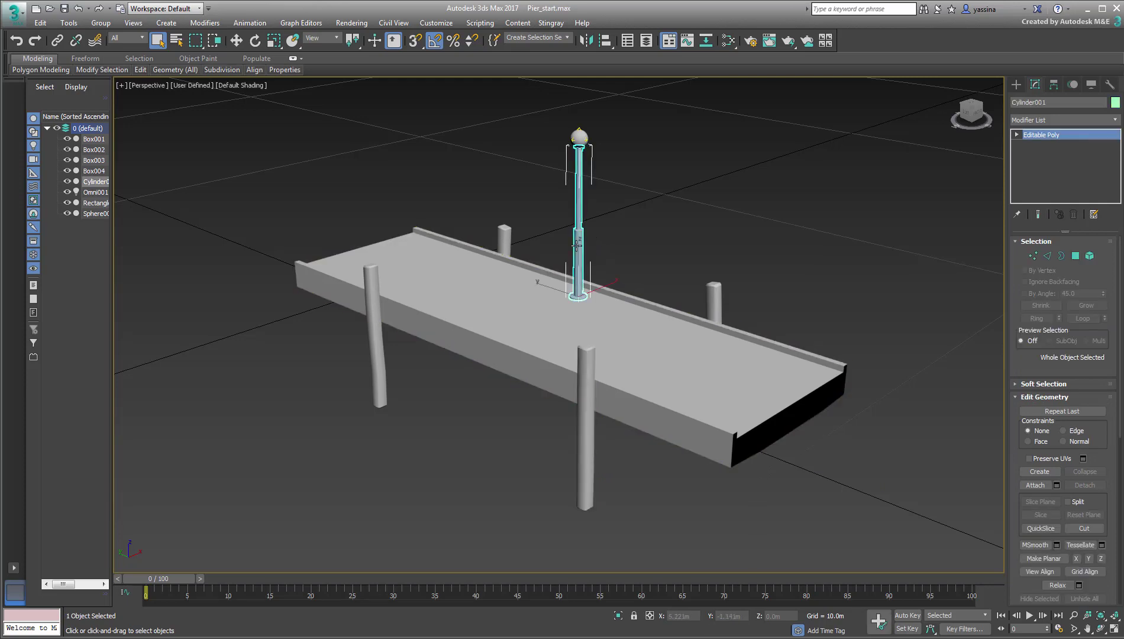
click(711, 408)
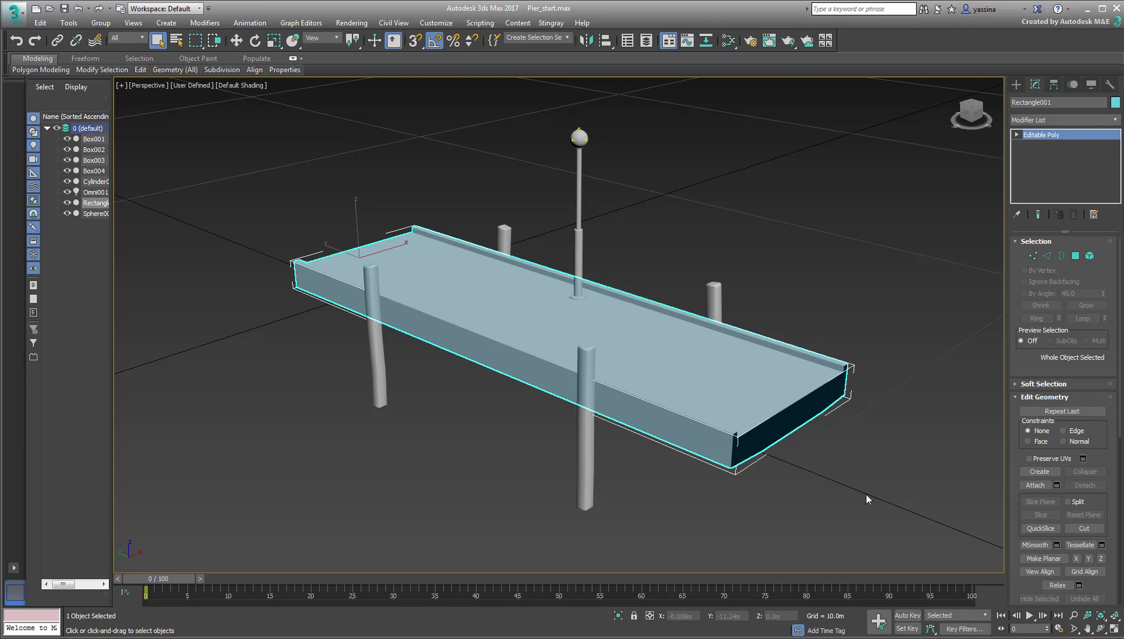
click(92, 193)
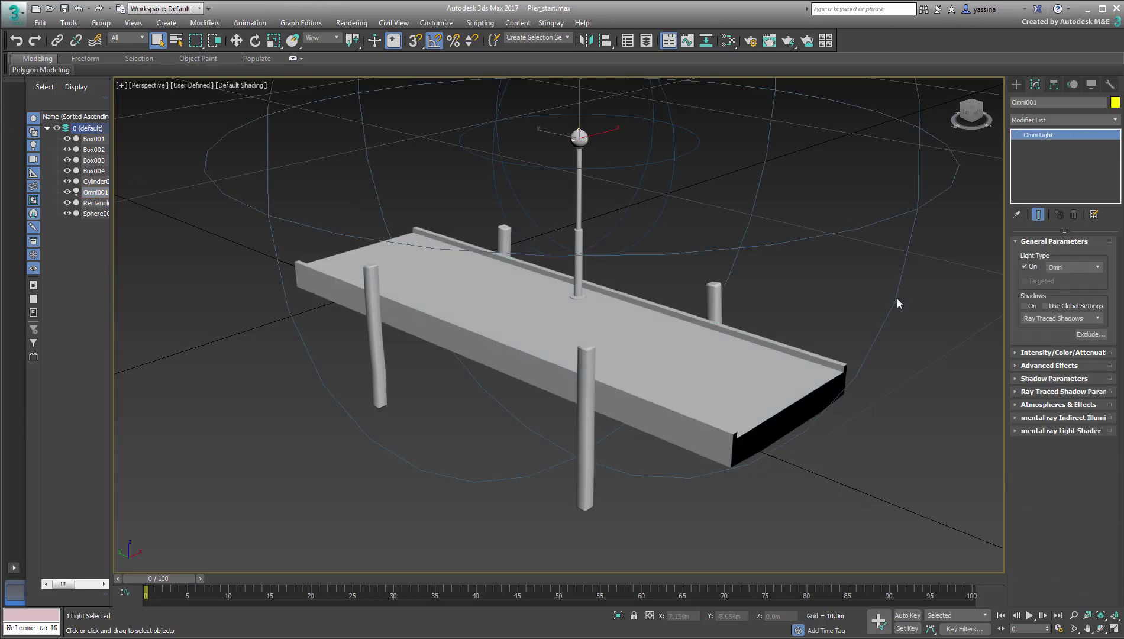
click(856, 468)
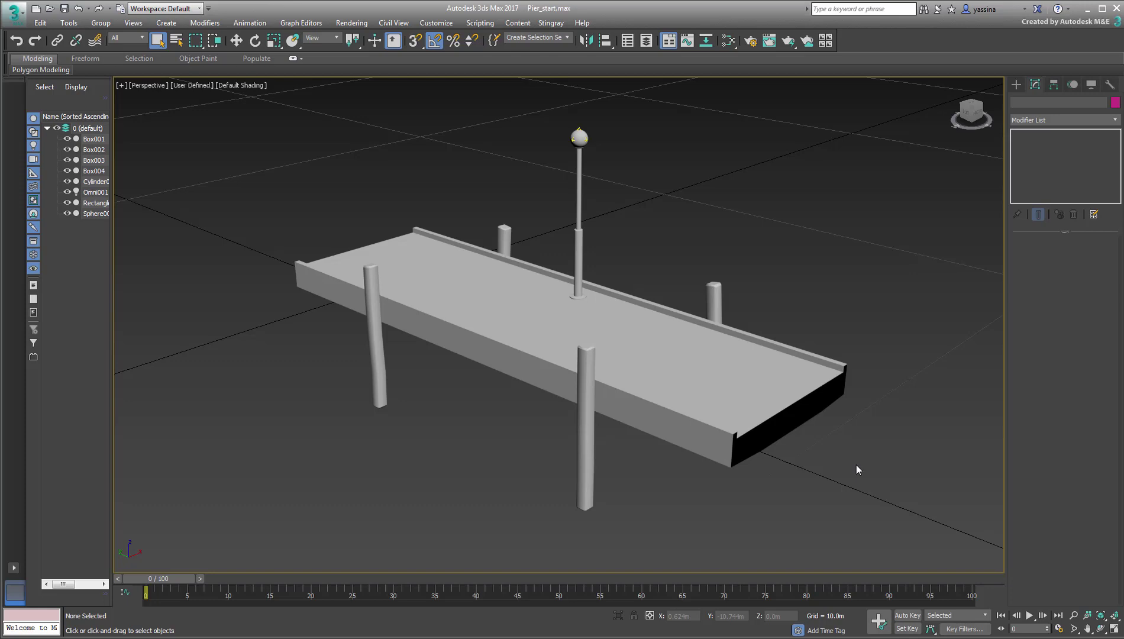
- Clone all the pier objects, including the light, along X as an independent copy beside the original pier
scroll(834, 423, down, 5)
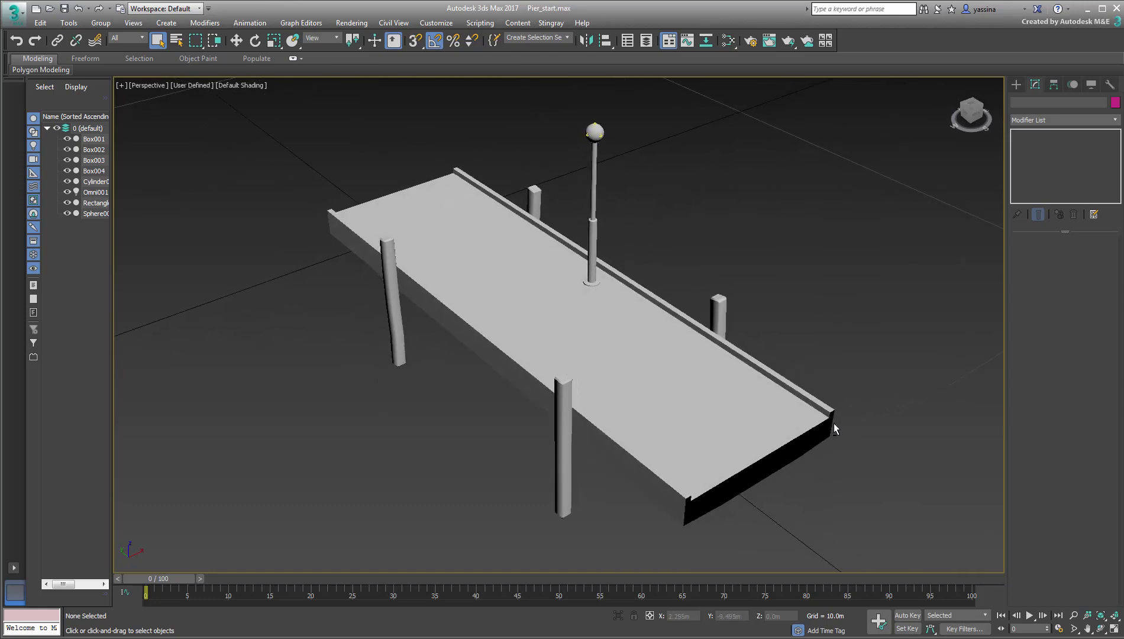
middle_drag(833, 423, 812, 368)
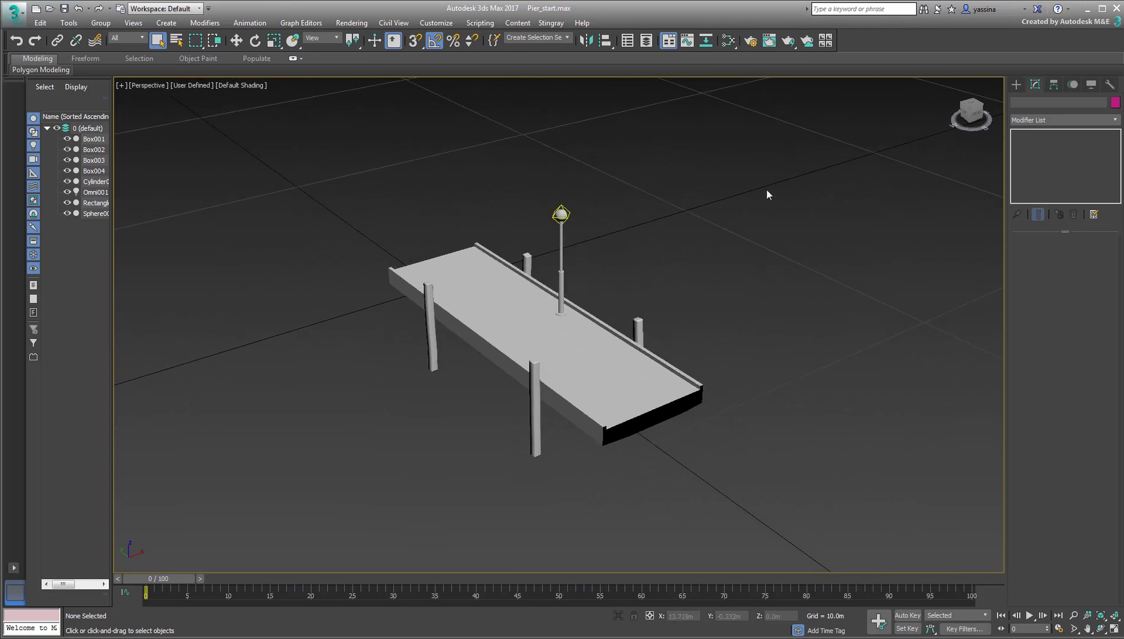
drag(422, 438, 350, 508)
right_click(774, 305)
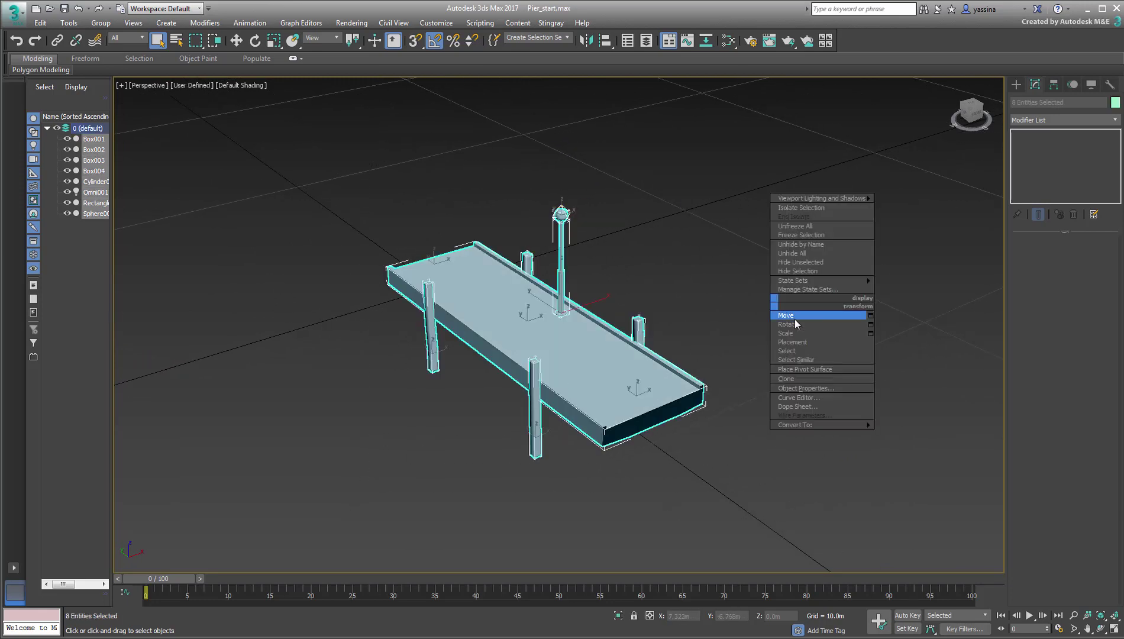
click(795, 318)
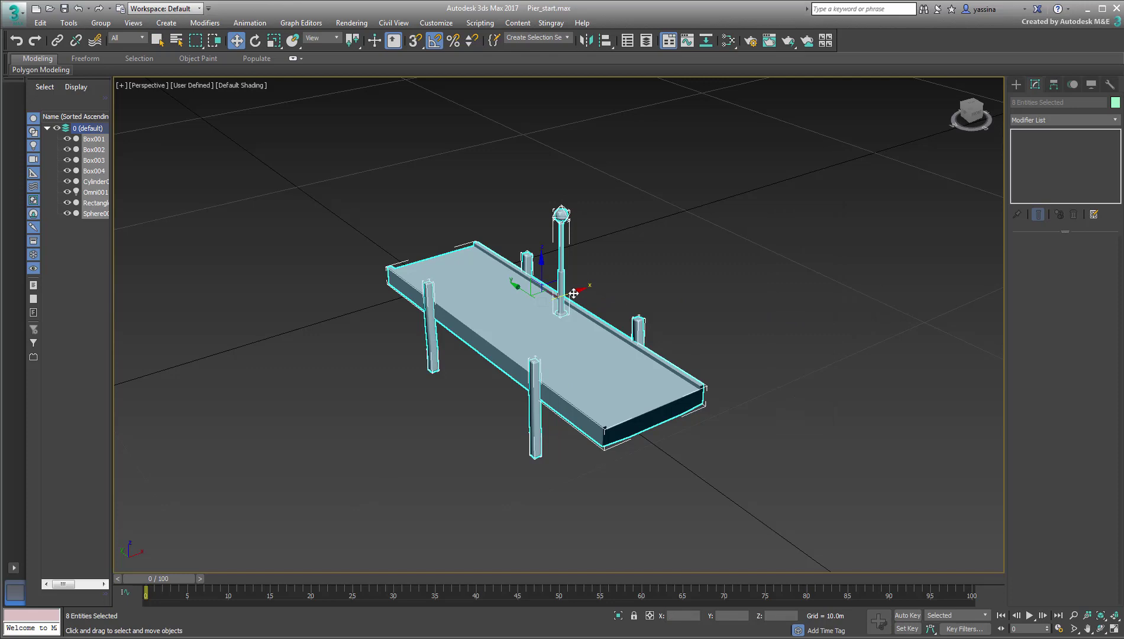
shift+drag(570, 295, 760, 230)
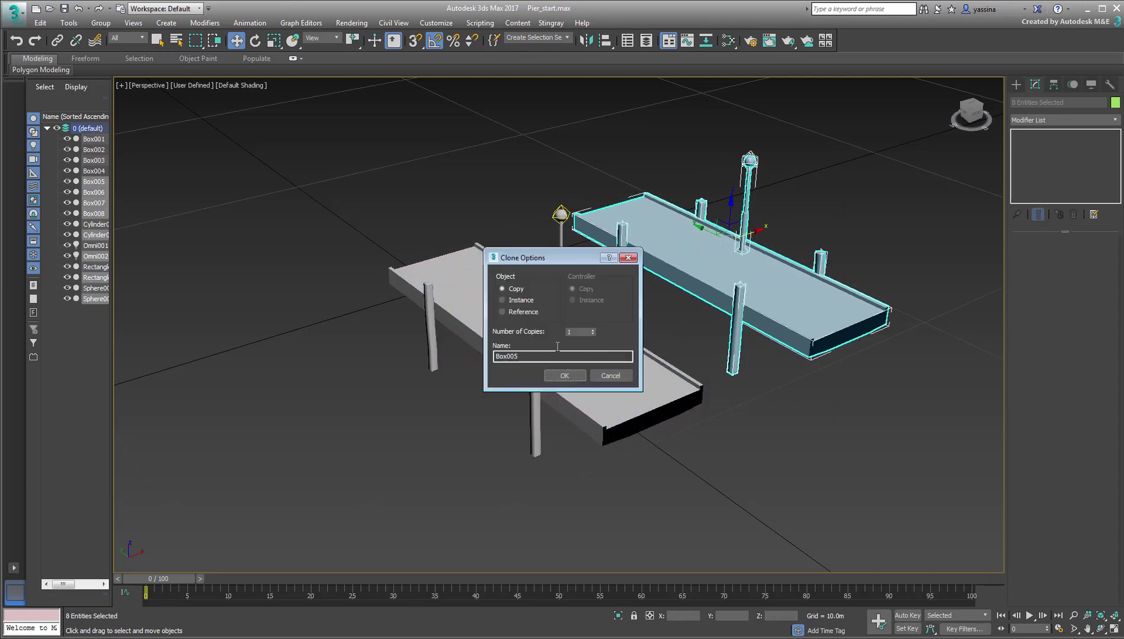
click(566, 375)
click(813, 475)
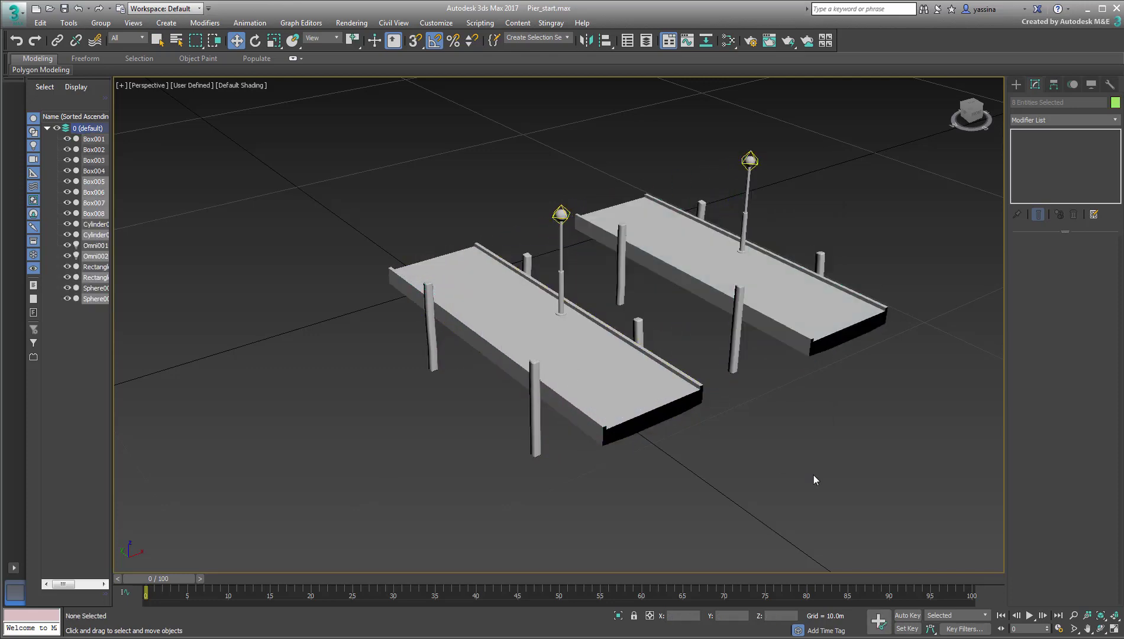
scroll(667, 321, up, 3)
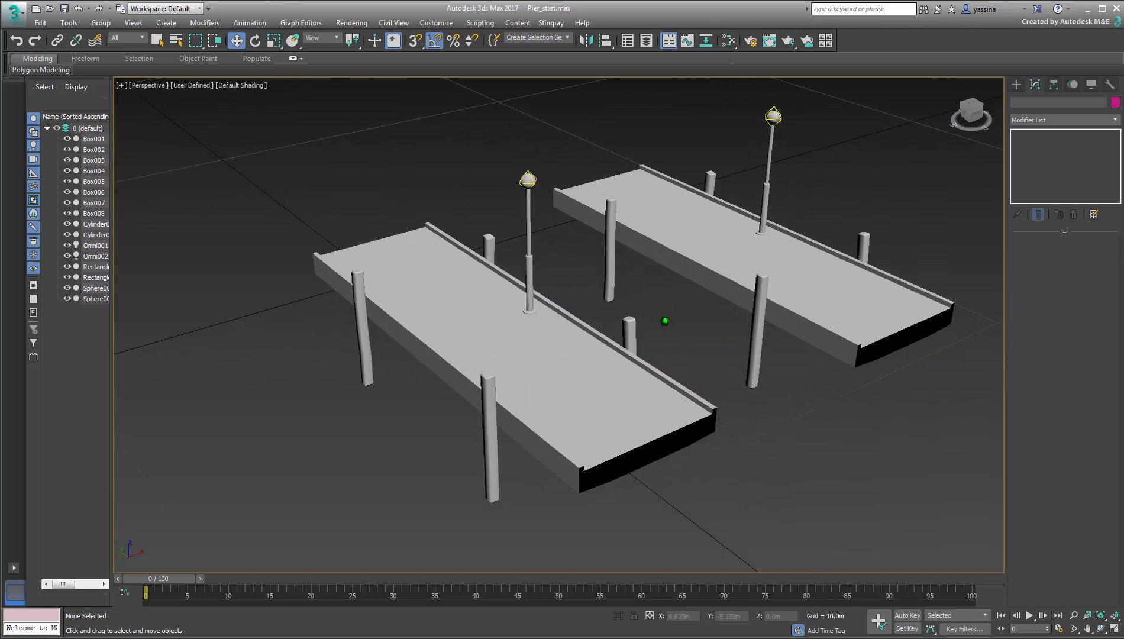
middle_drag(759, 454, 776, 482)
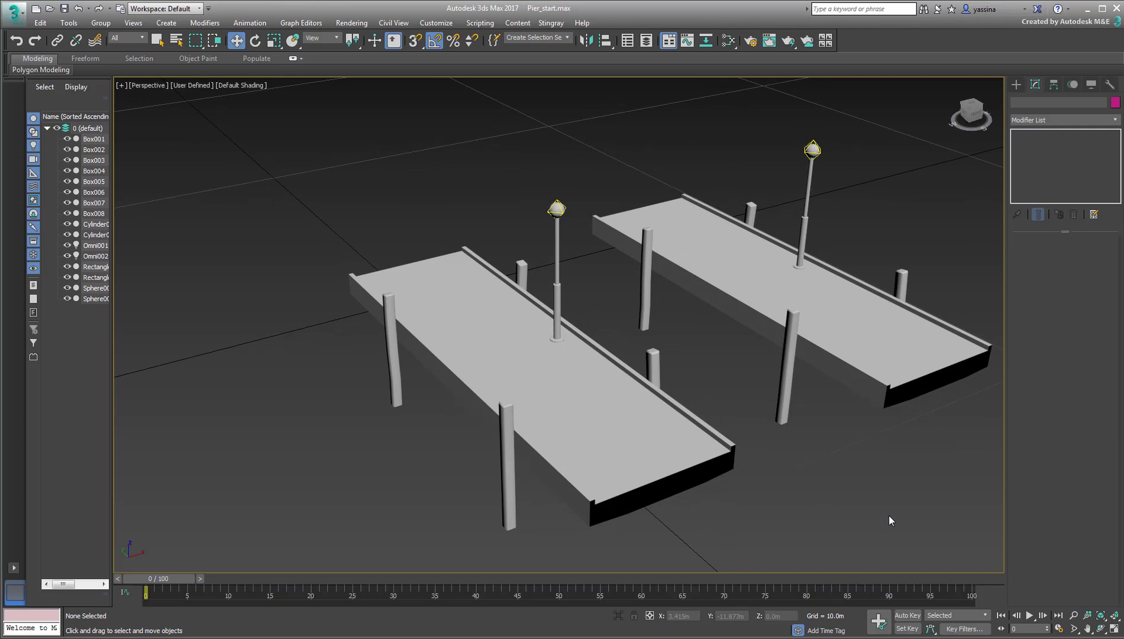
- Open the Slate Material Editor and examine the bitmap settings of Map #4 and Map #5
key(m)
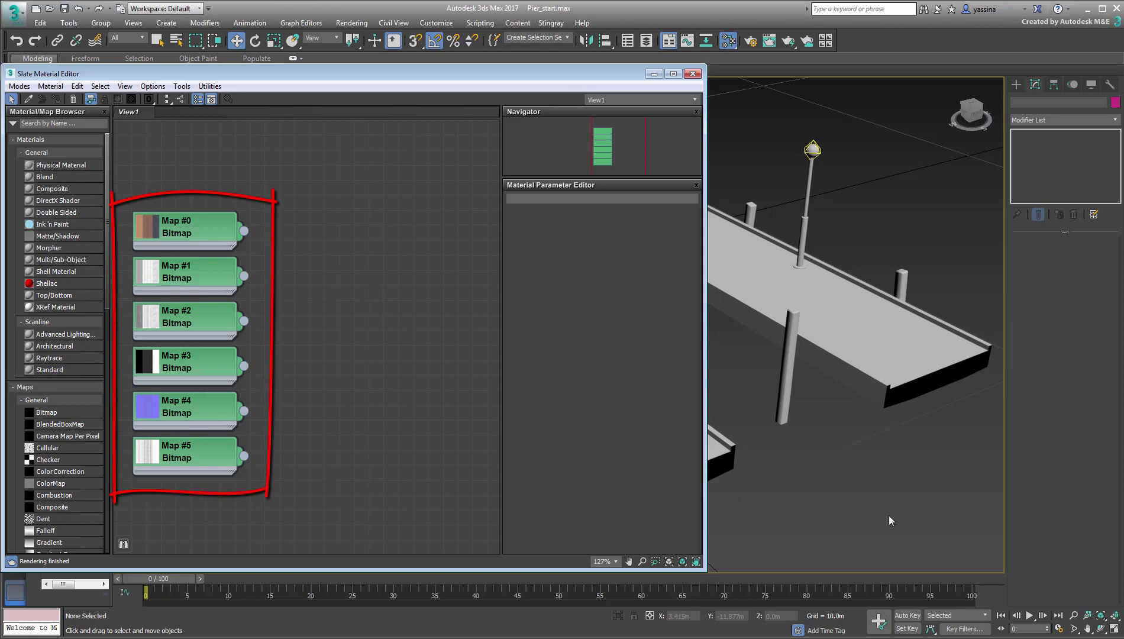
double_click(192, 416)
click(186, 323)
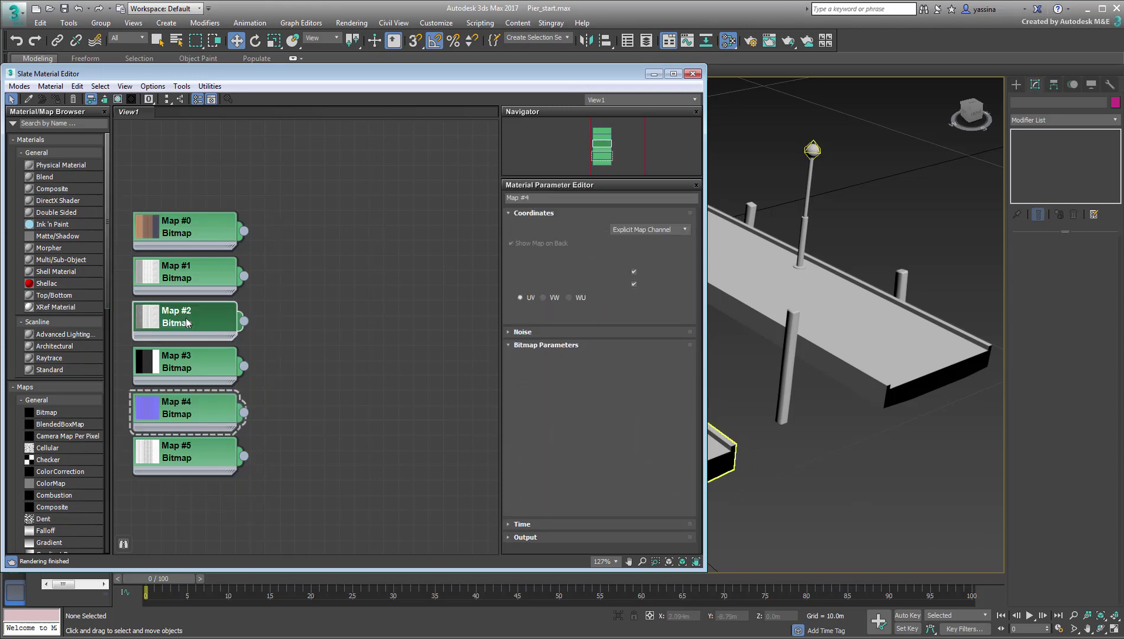
double_click(188, 455)
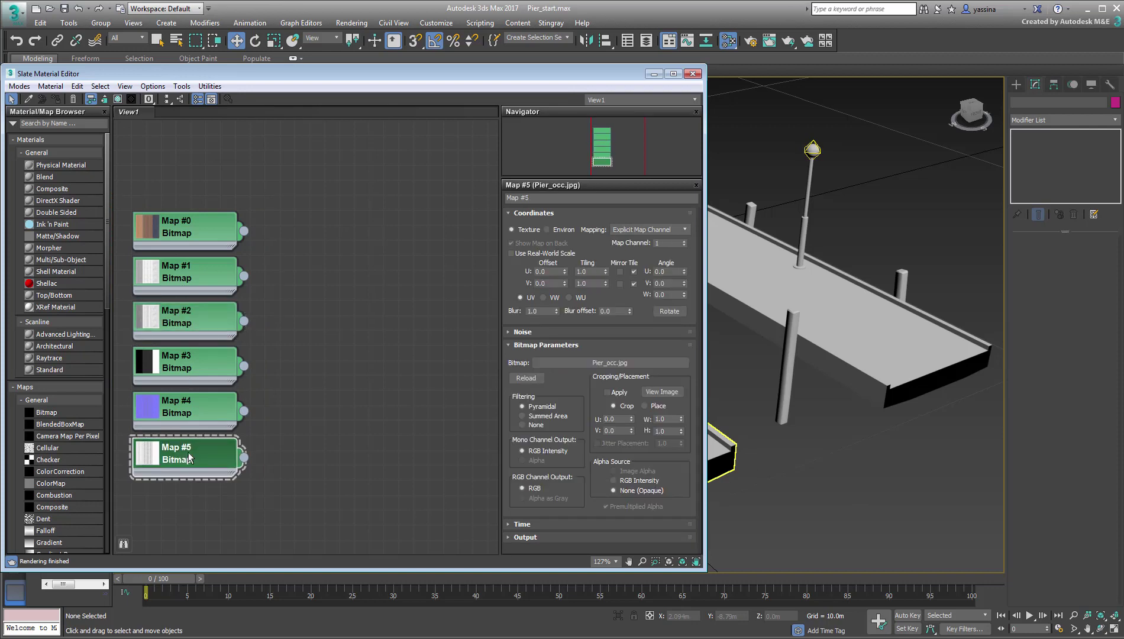
click(422, 310)
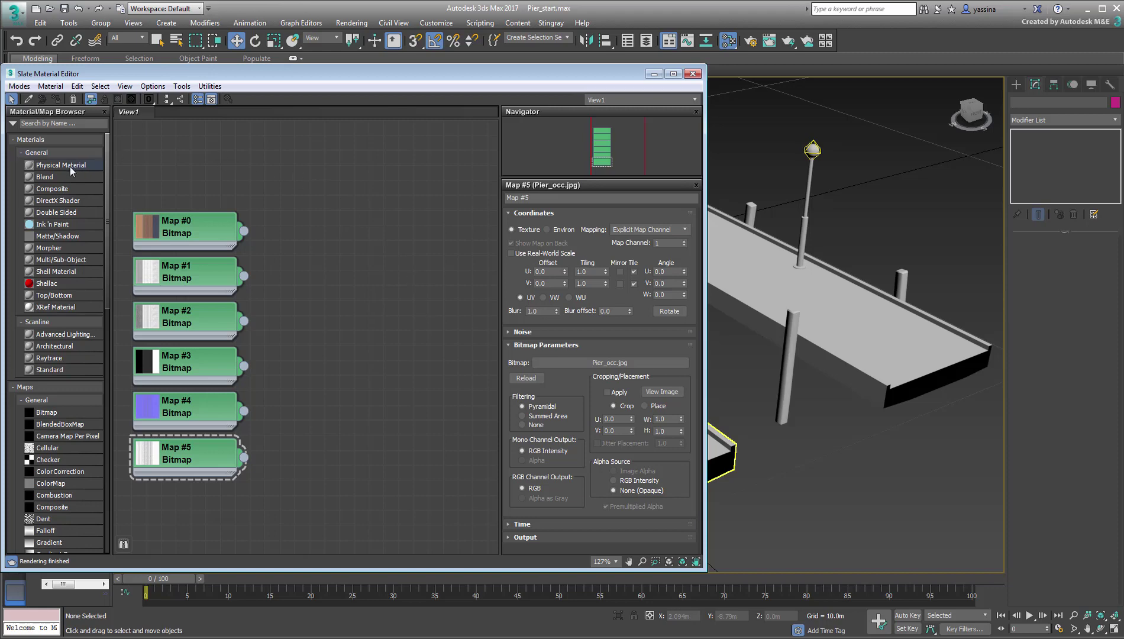
- Create a Physical Material named Pier_PM and connect the Map #0 bitmap to its Base Color Map
drag(62, 165, 418, 166)
double_click(419, 166)
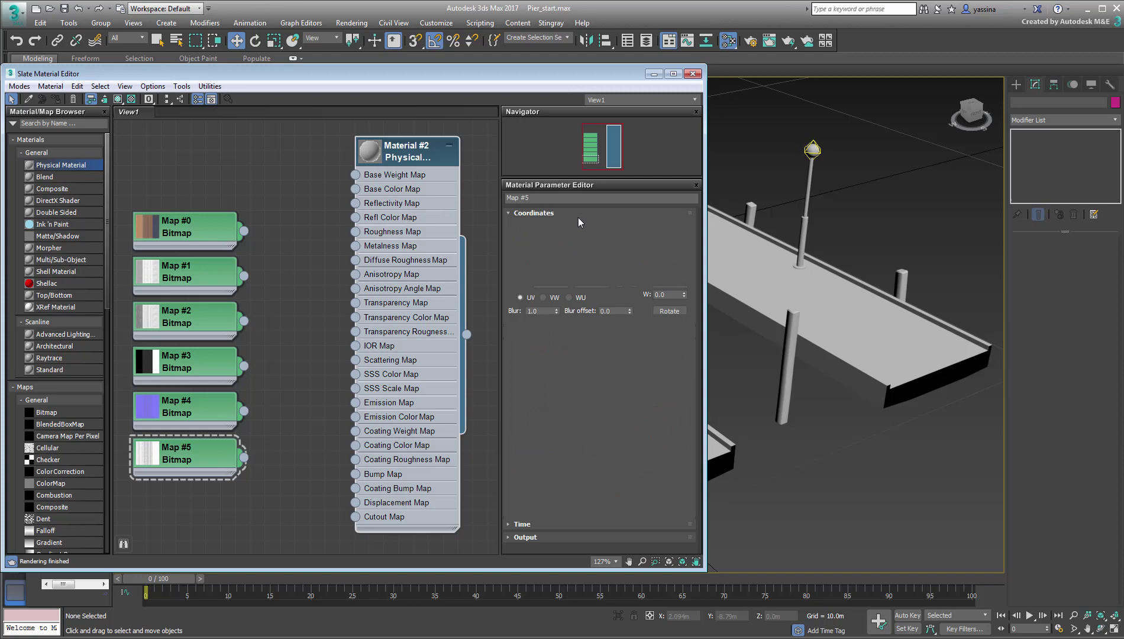
text(Pier)
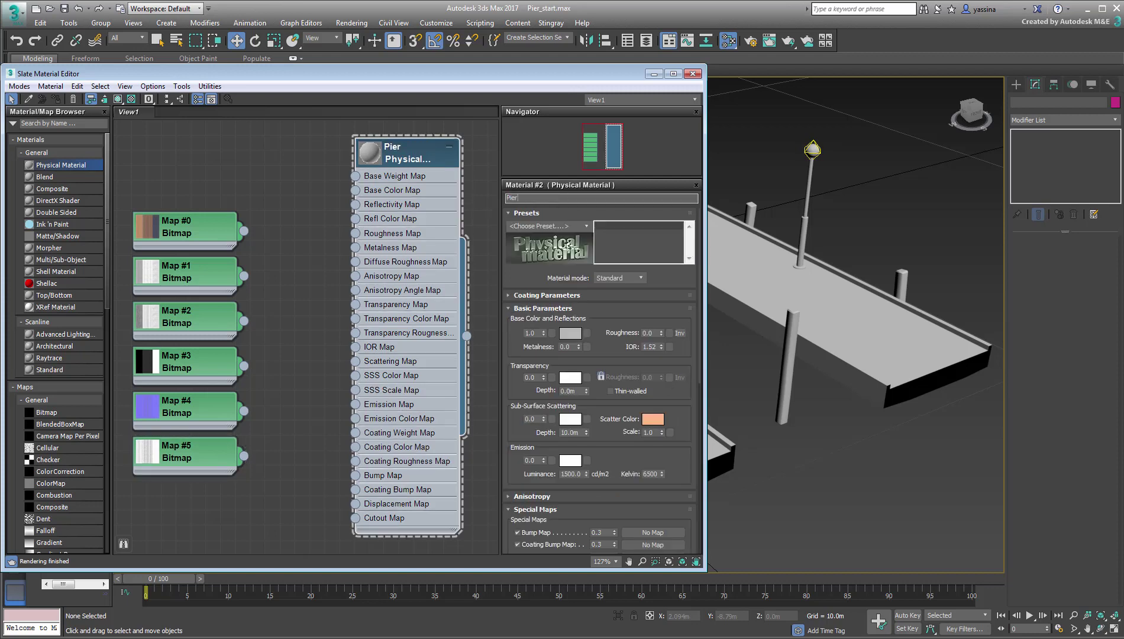
text(_PM)
key(Return)
drag(244, 230, 355, 190)
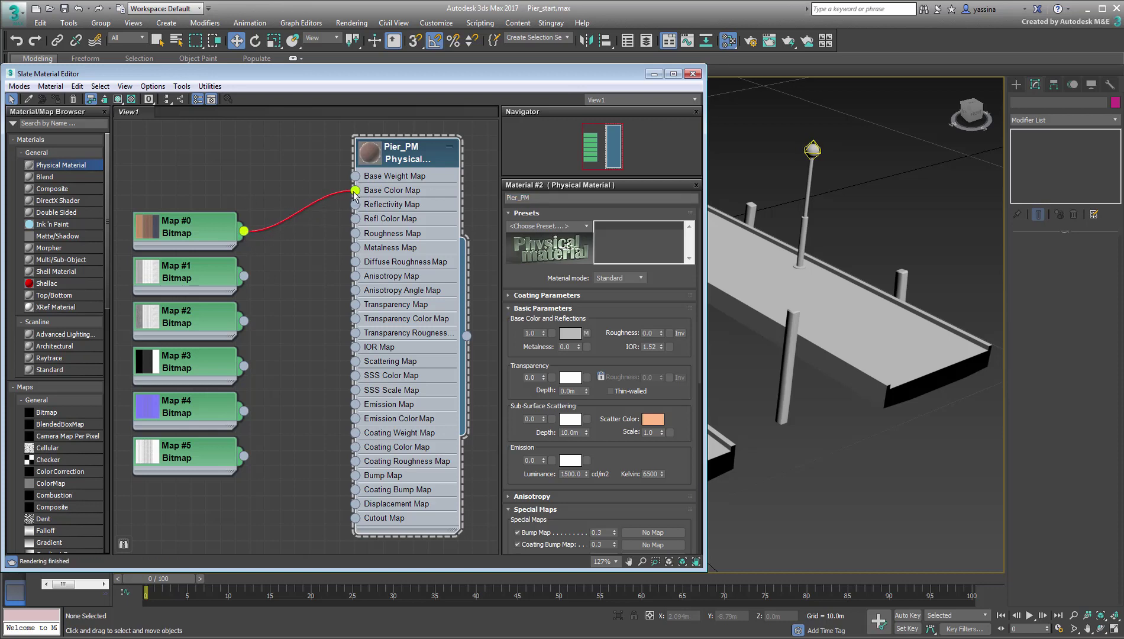
- Assign Pier_PM to the deck, support posts and lamp post of the original pier
alt+middle_drag(803, 353, 834, 421)
drag(858, 519, 760, 348)
ctrl+click(870, 352)
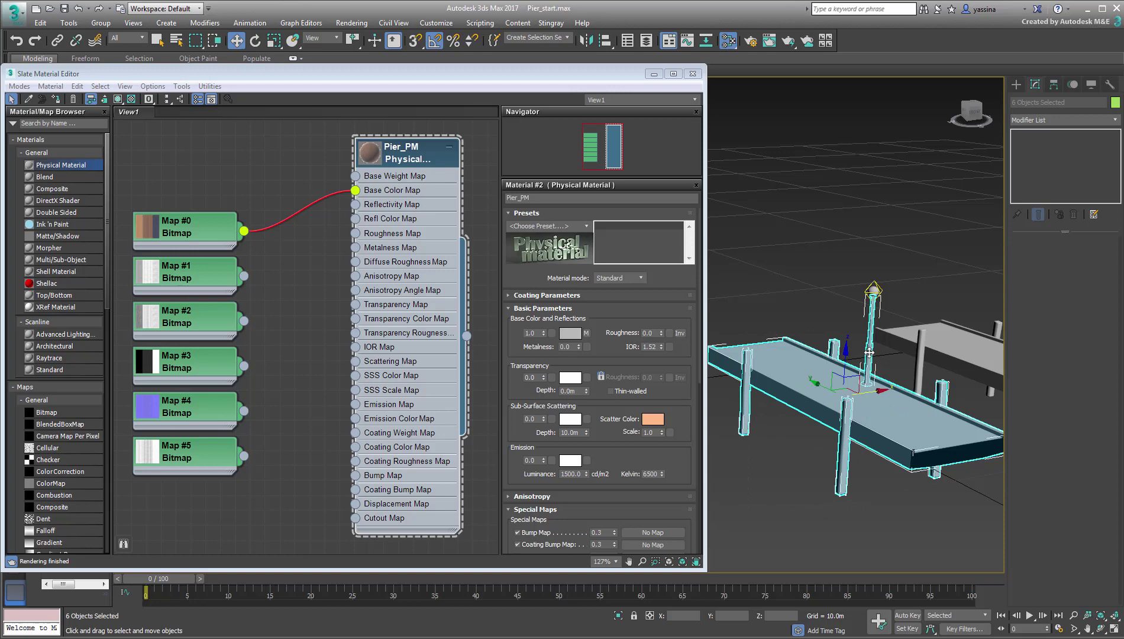
click(416, 184)
right_click(407, 153)
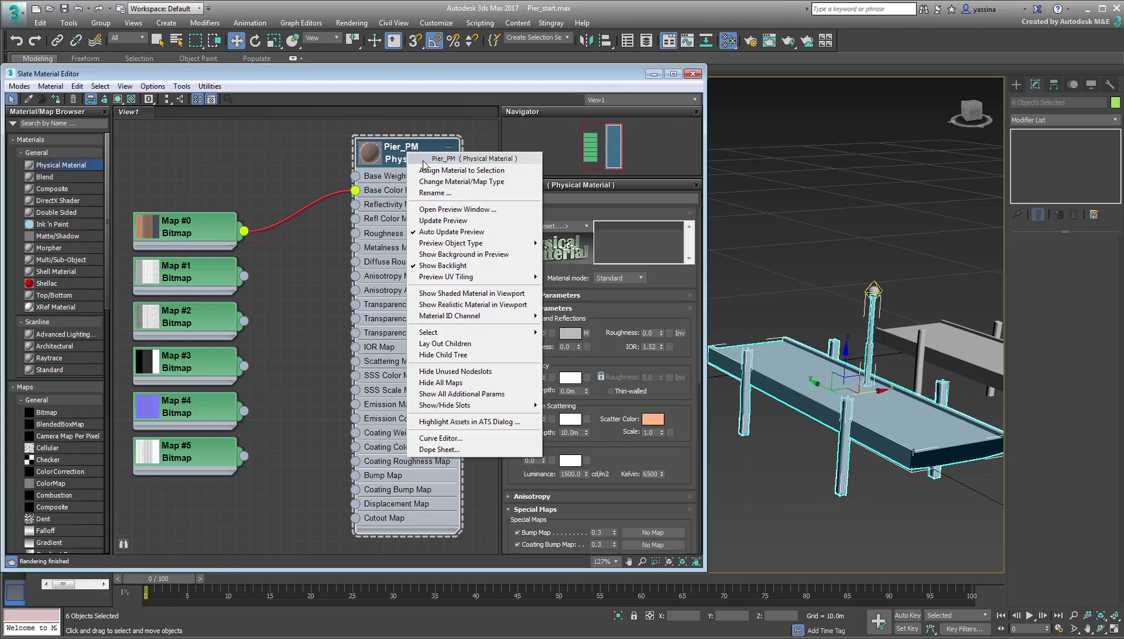
click(434, 171)
- Show the shaded Pier_PM material in the viewport and deselect the pier objects
alt+middle_drag(871, 488, 831, 470)
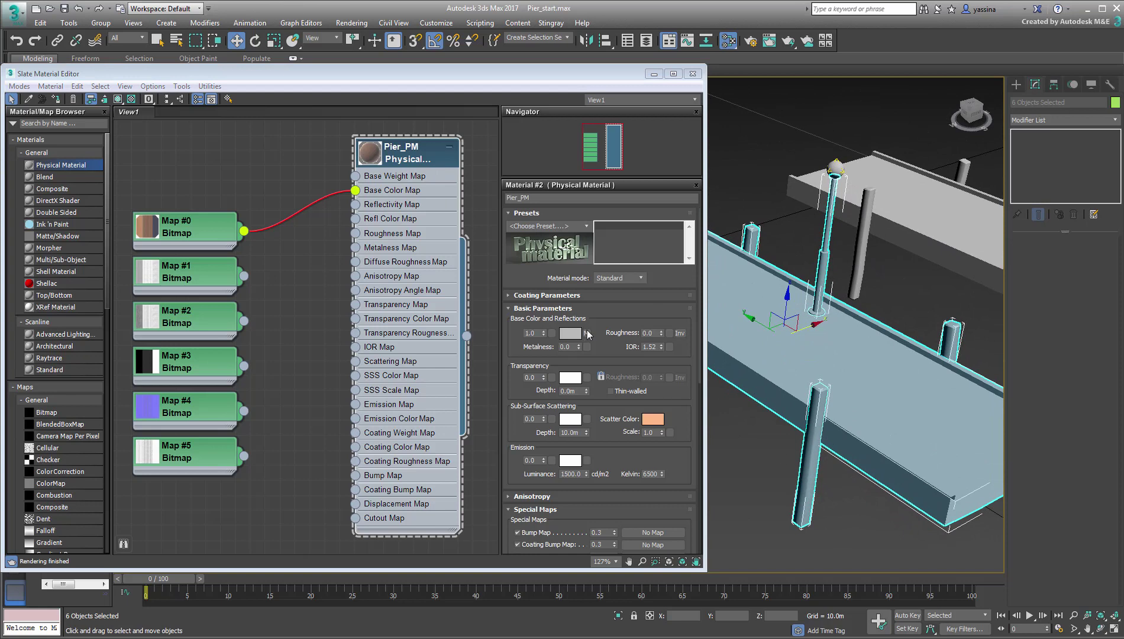
click(391, 158)
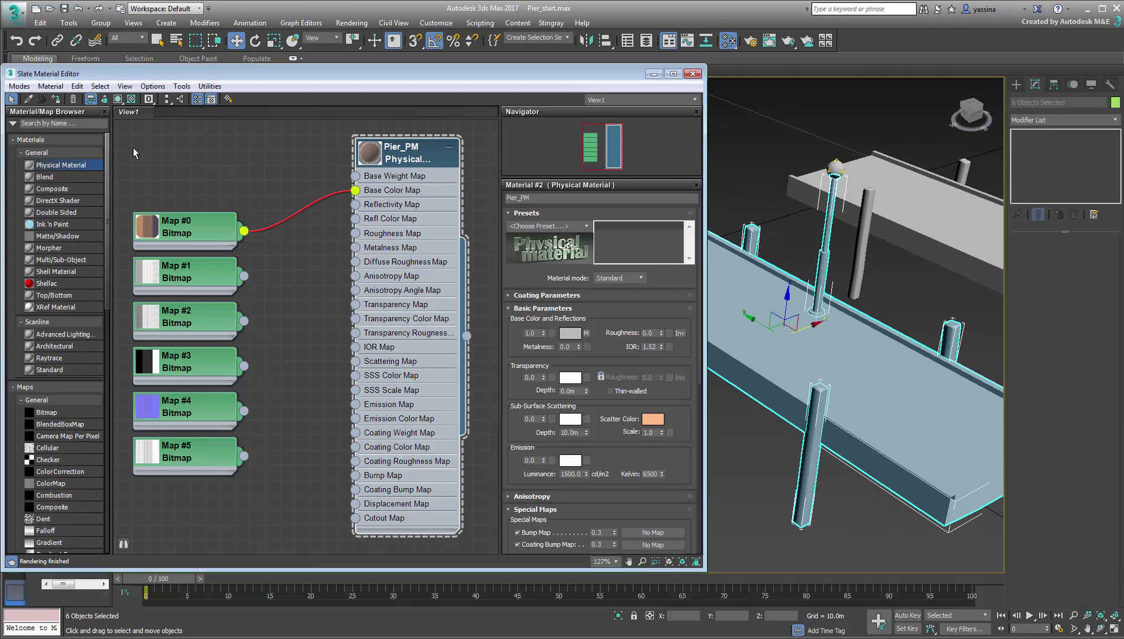
click(119, 99)
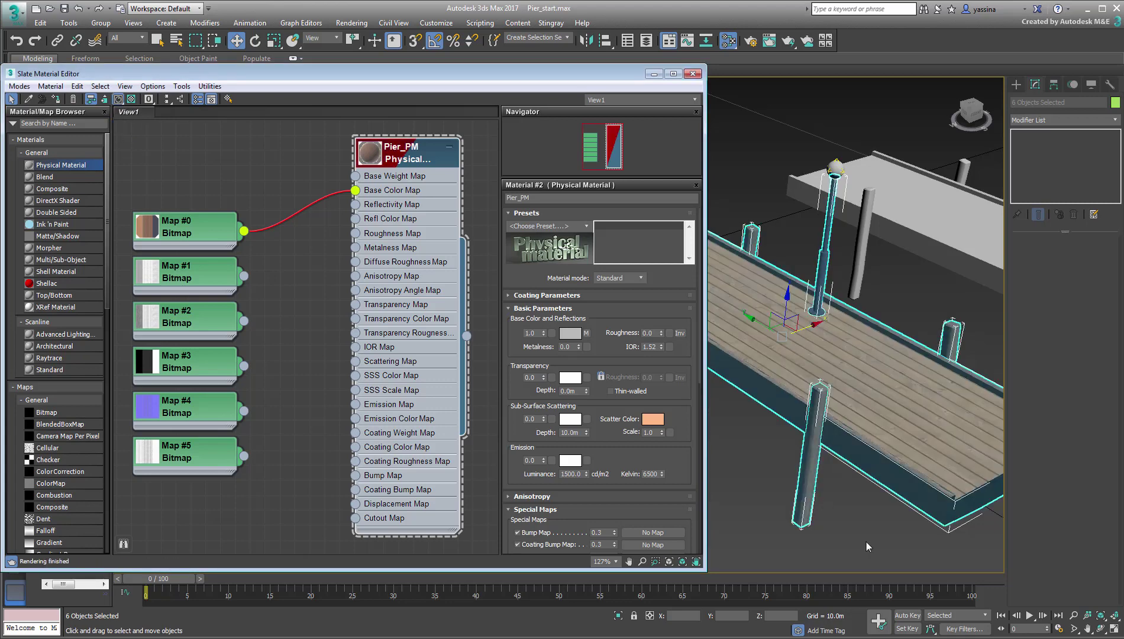
click(866, 542)
alt+middle_drag(867, 542, 820, 527)
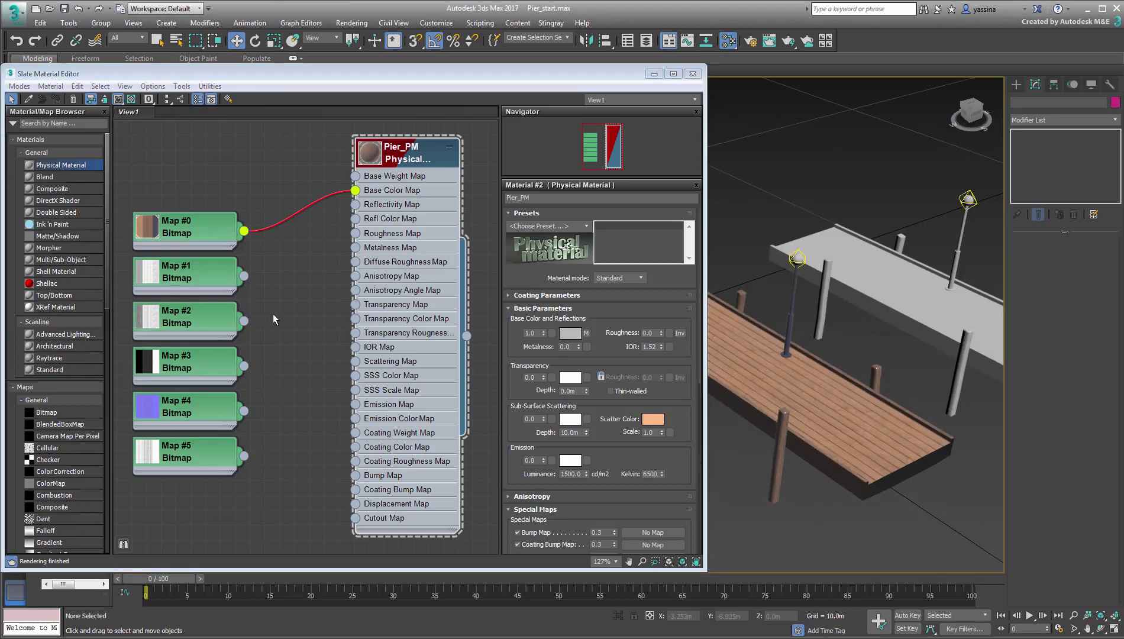
- Route the Map #4 bitmap through a new Normal Bump map into the Bump Map of Pier_PM
scroll(273, 313, down, 2)
drag(257, 214, 168, 512)
drag(280, 420, 308, 374)
mouse_move(336, 400)
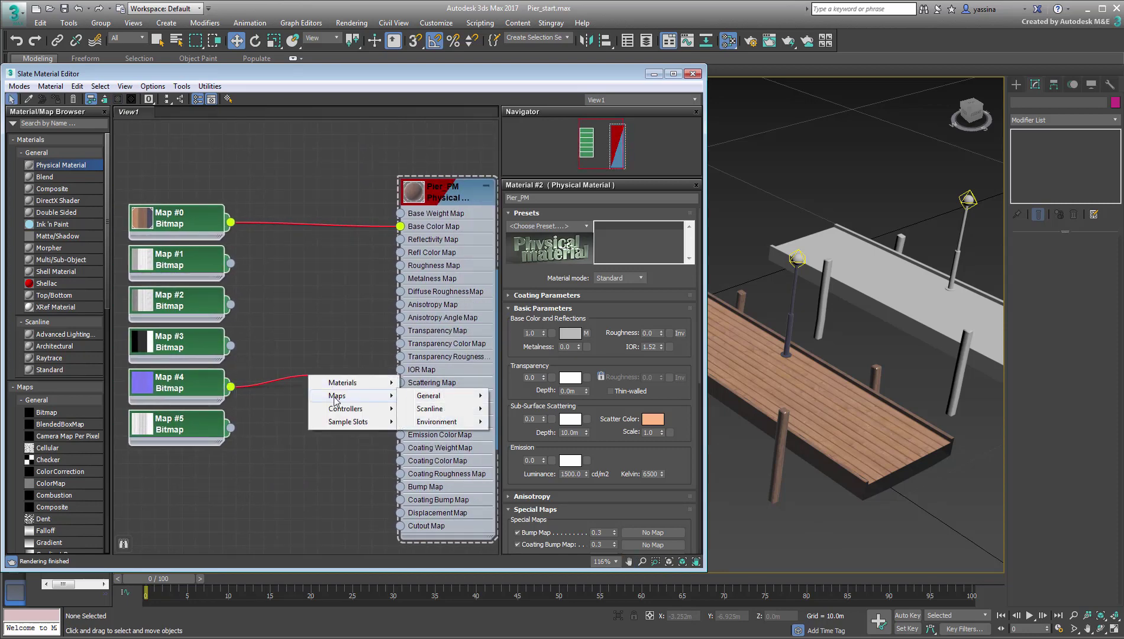
mouse_move(417, 396)
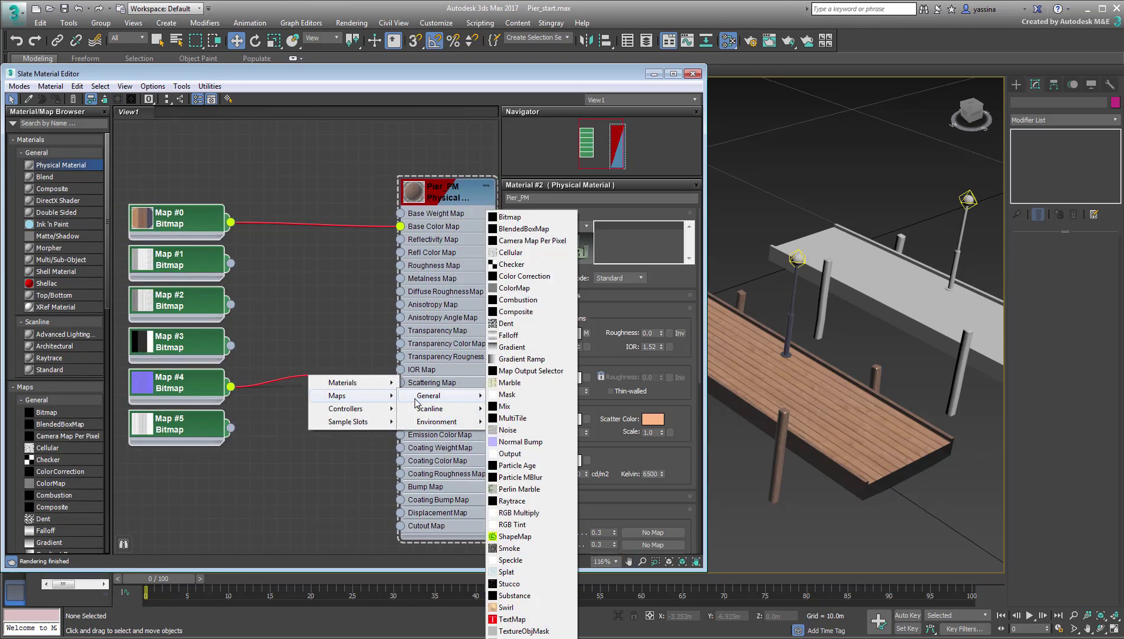
click(520, 442)
click(334, 394)
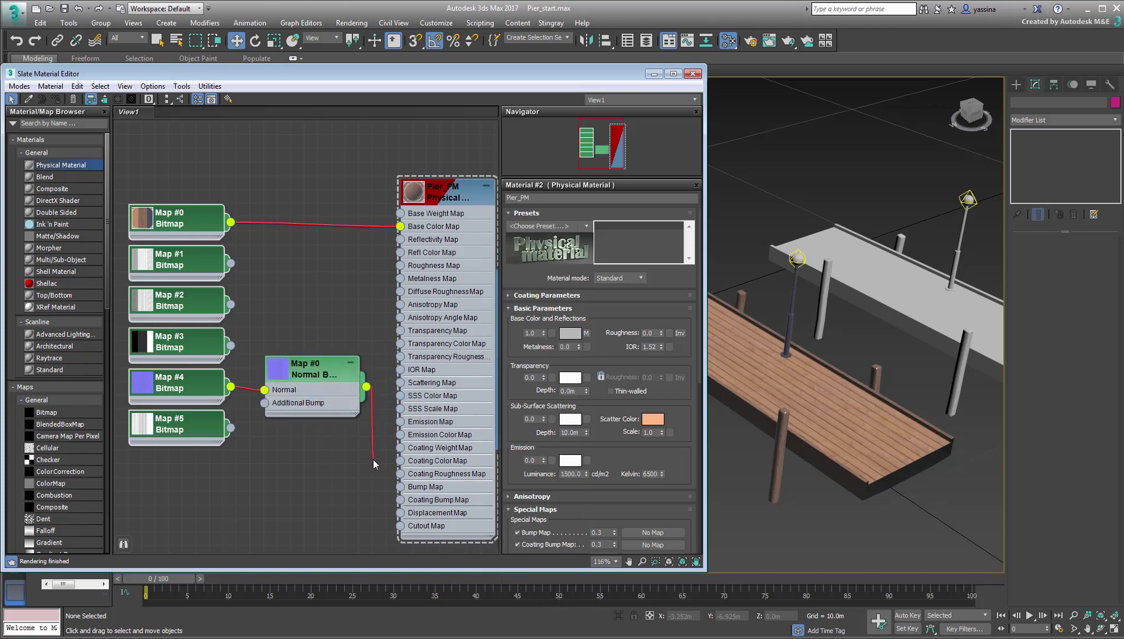
drag(372, 459, 400, 486)
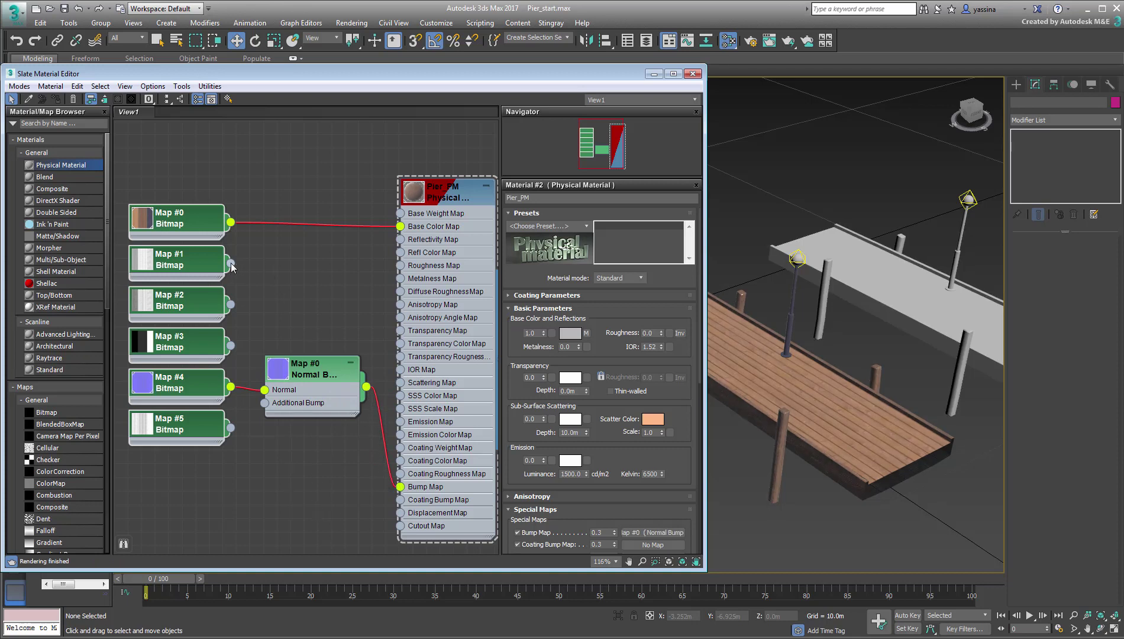
- Connect Map #1 to Reflectivity, Map #2 to Roughness and Refl Color, and Map #3 to Metalness in Pier_PM, and lay out the nodes
drag(230, 263, 400, 239)
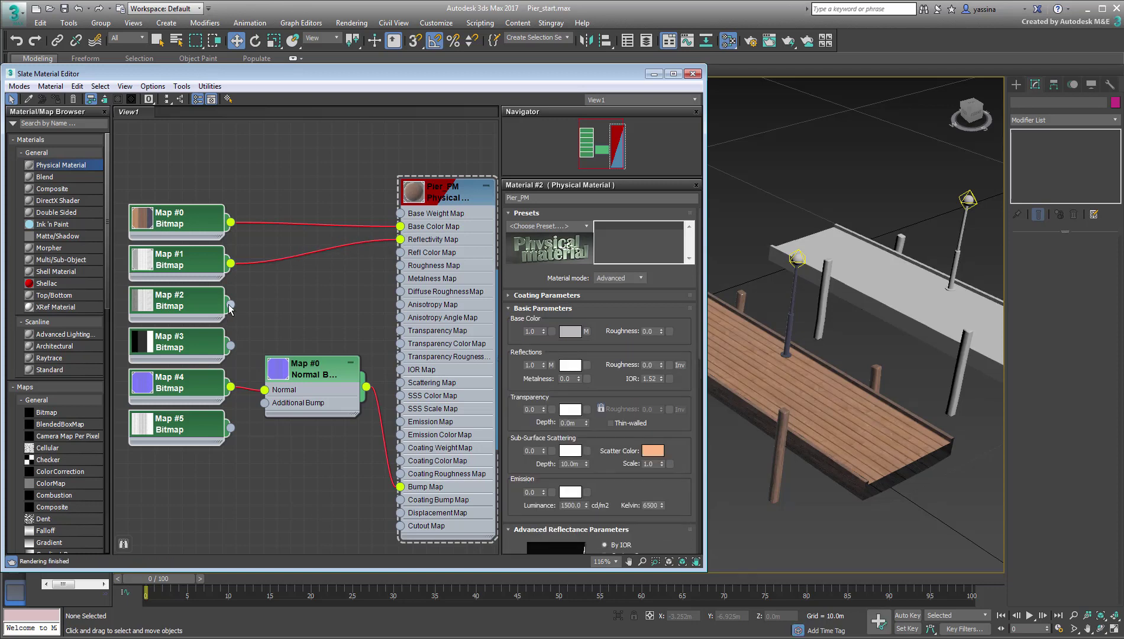
drag(231, 305, 400, 265)
drag(231, 345, 401, 278)
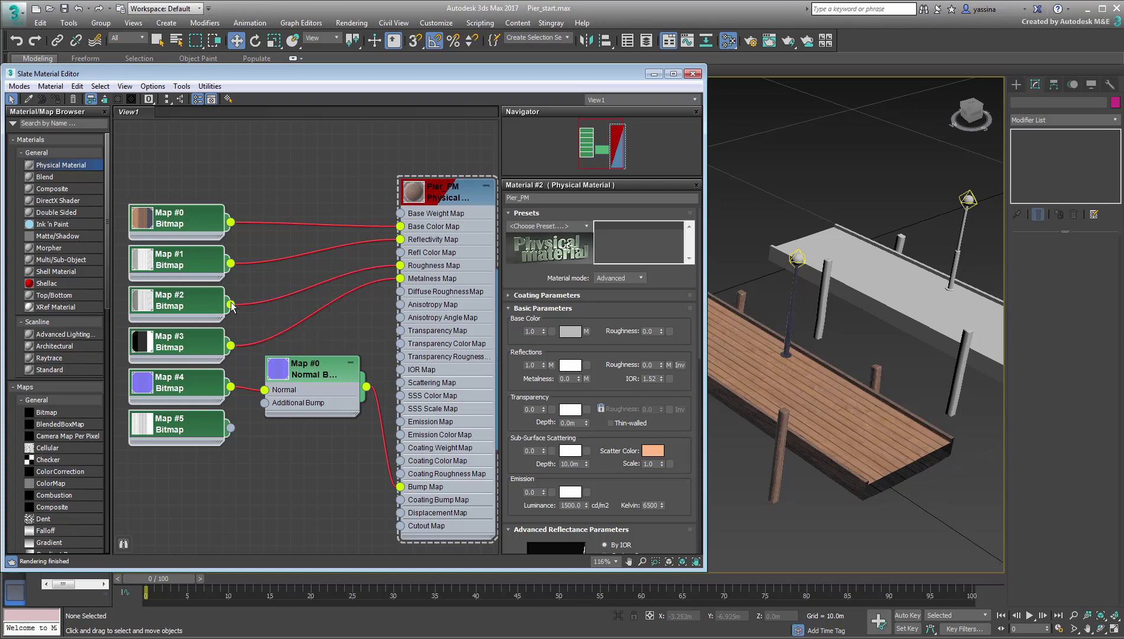
drag(231, 305, 400, 252)
alt+middle_drag(811, 440, 816, 417)
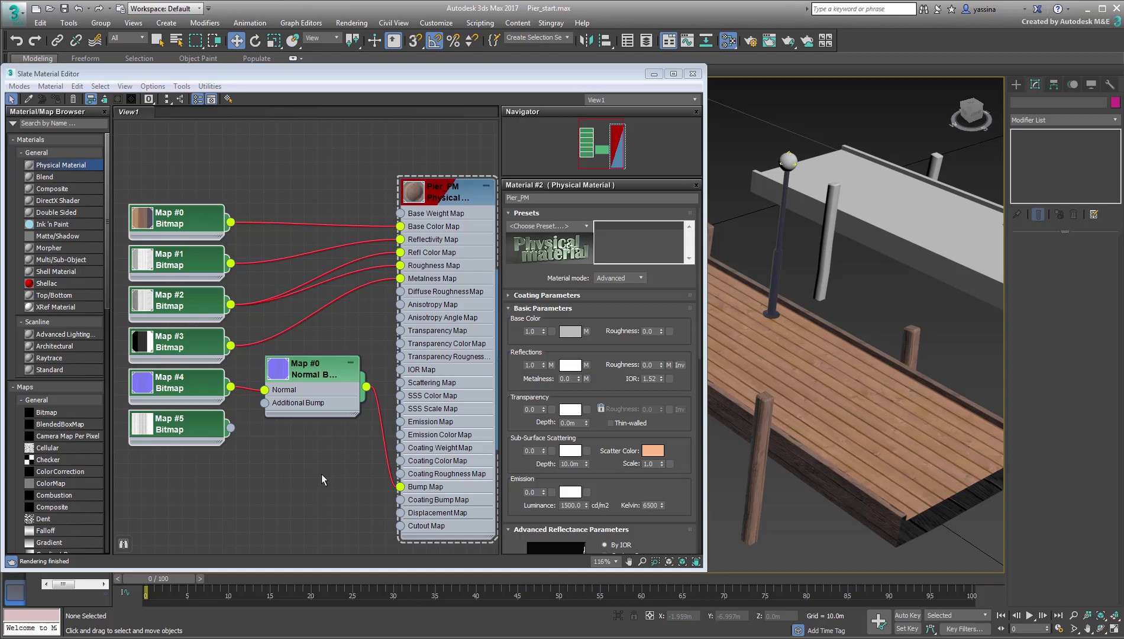
scroll(321, 474, down, 3)
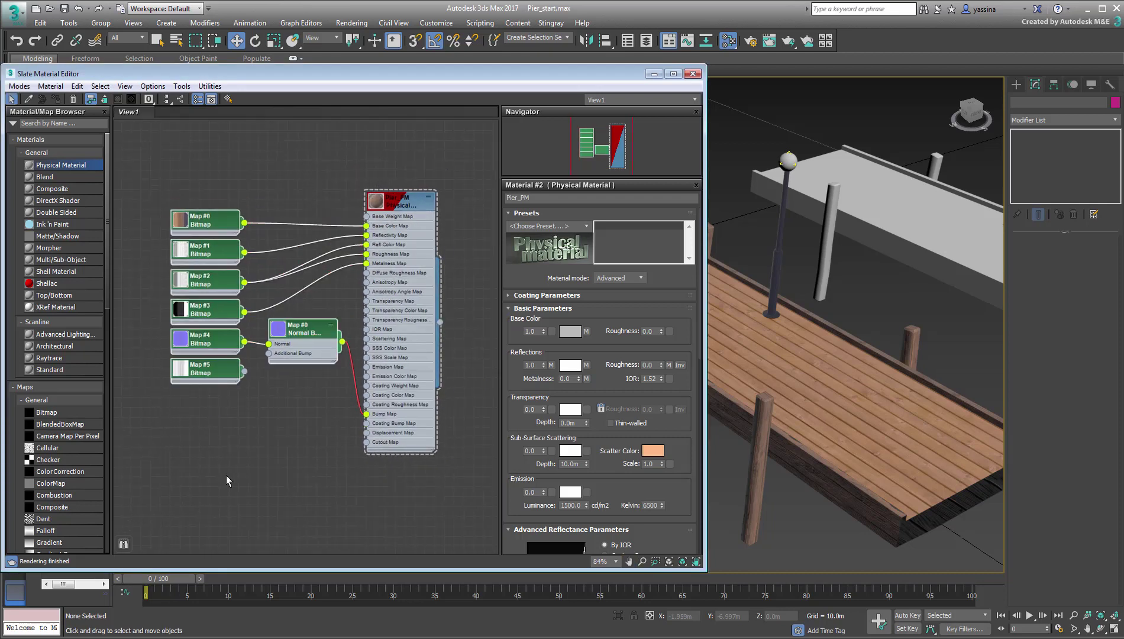
key(l)
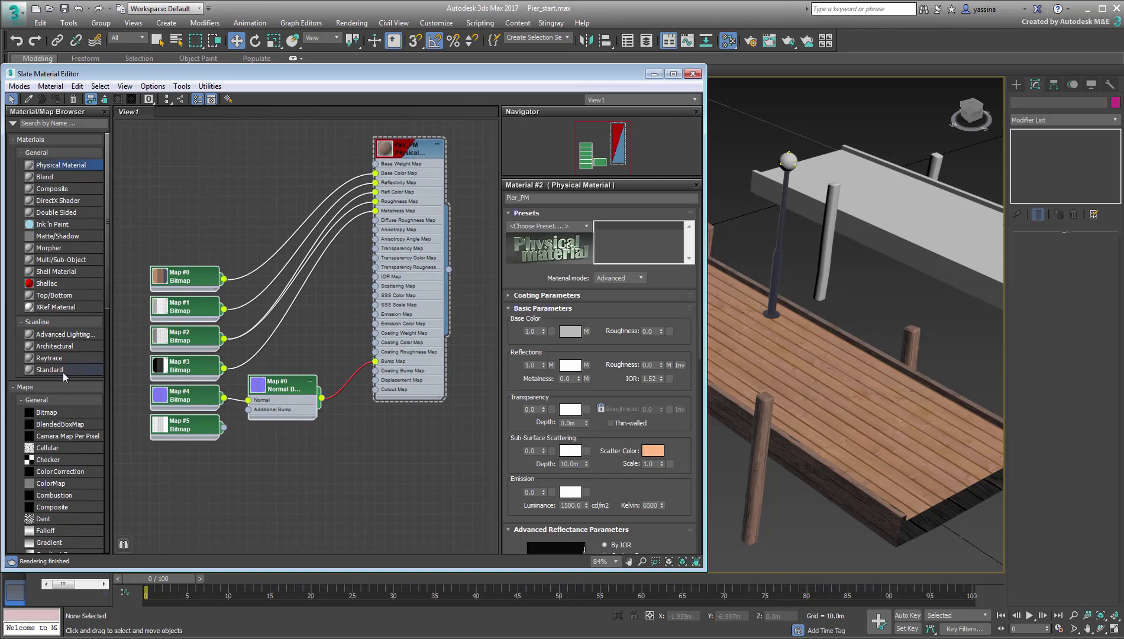
- Add a Standard material below Pier_PM and move the bitmap and Normal Bump nodes down beside it
click(64, 371)
click(405, 467)
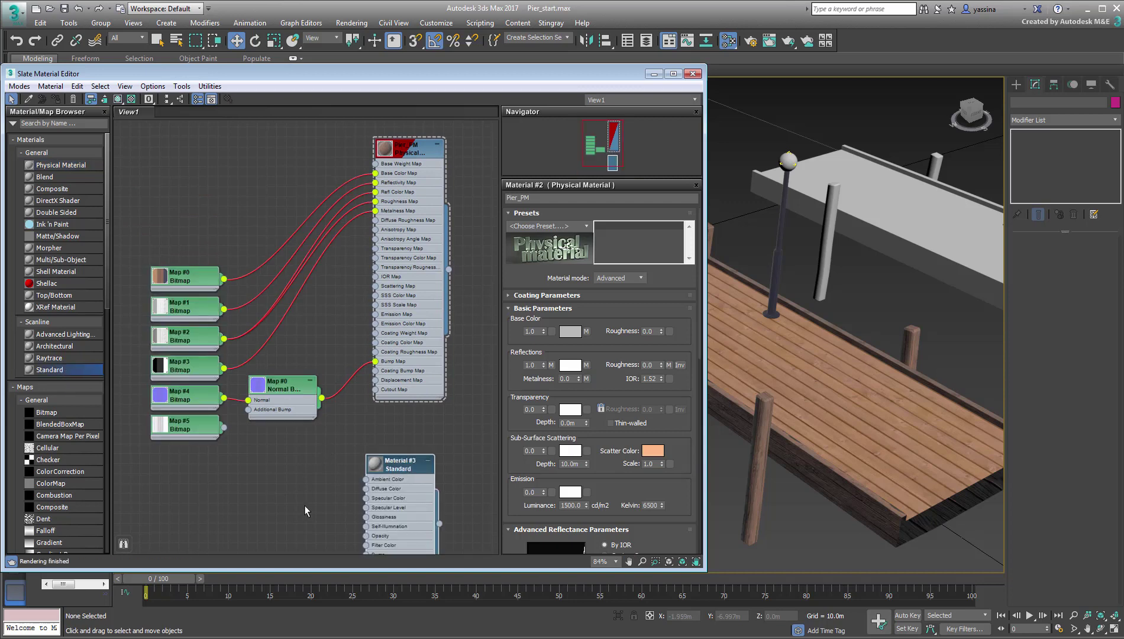
middle_drag(304, 506, 309, 367)
scroll(309, 366, up, 2)
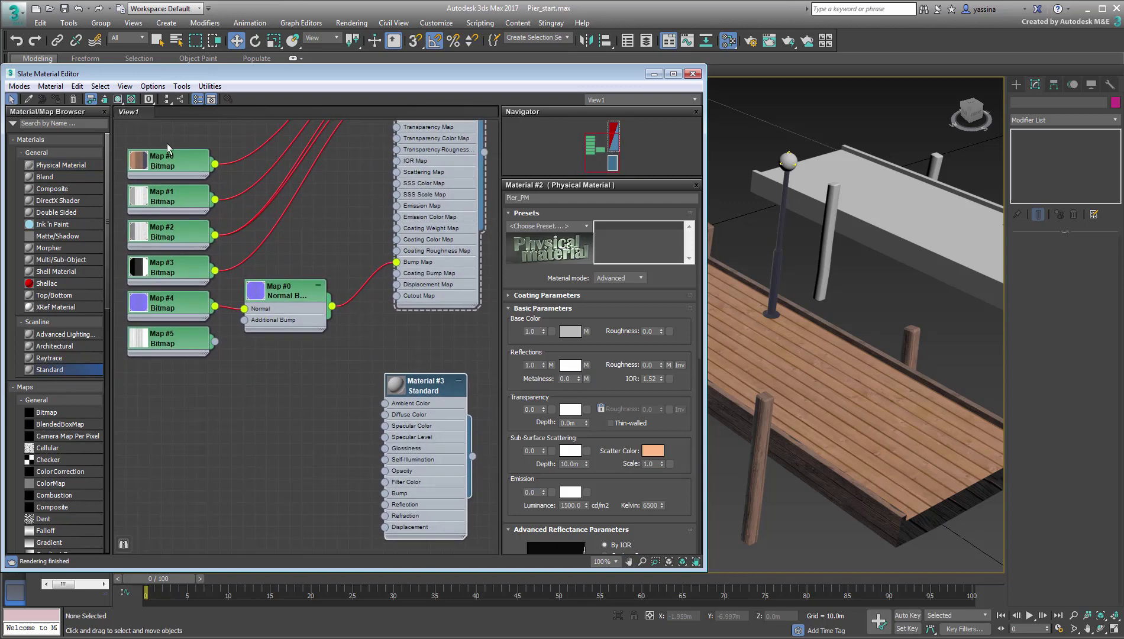
drag(168, 144, 281, 436)
drag(294, 297, 292, 361)
middle_drag(299, 463, 306, 419)
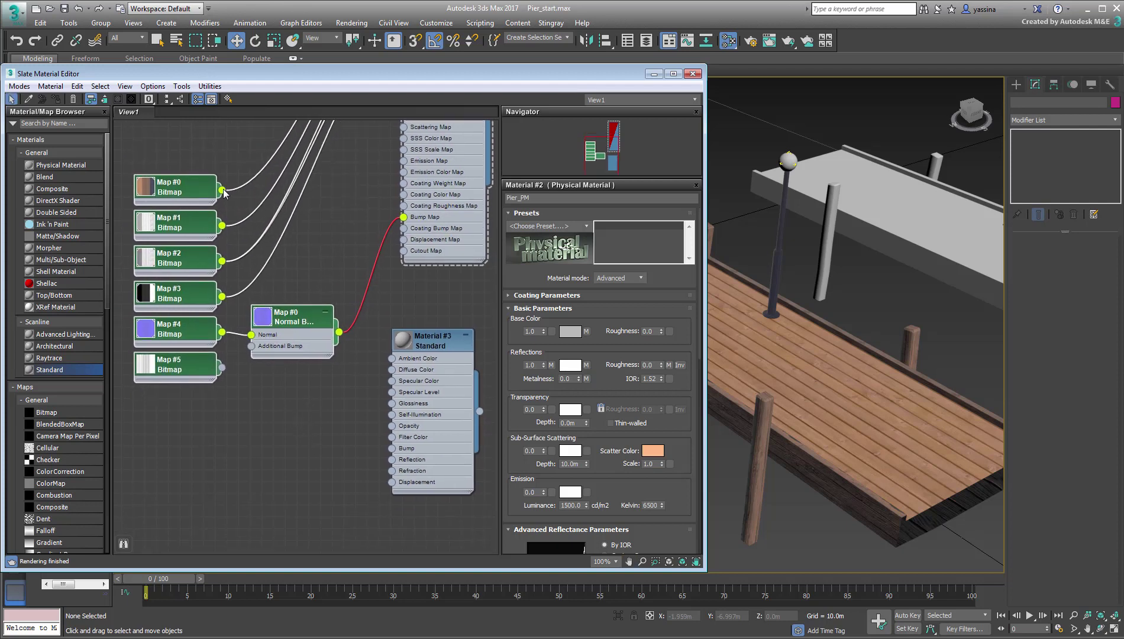
- Connect Map #0 to Diffuse Color, Map #1 to Specular Level, Map #2 to Glossiness and the Normal Bump map to Bump of the Standard material
drag(222, 190, 392, 369)
drag(222, 225, 392, 391)
drag(222, 260, 392, 403)
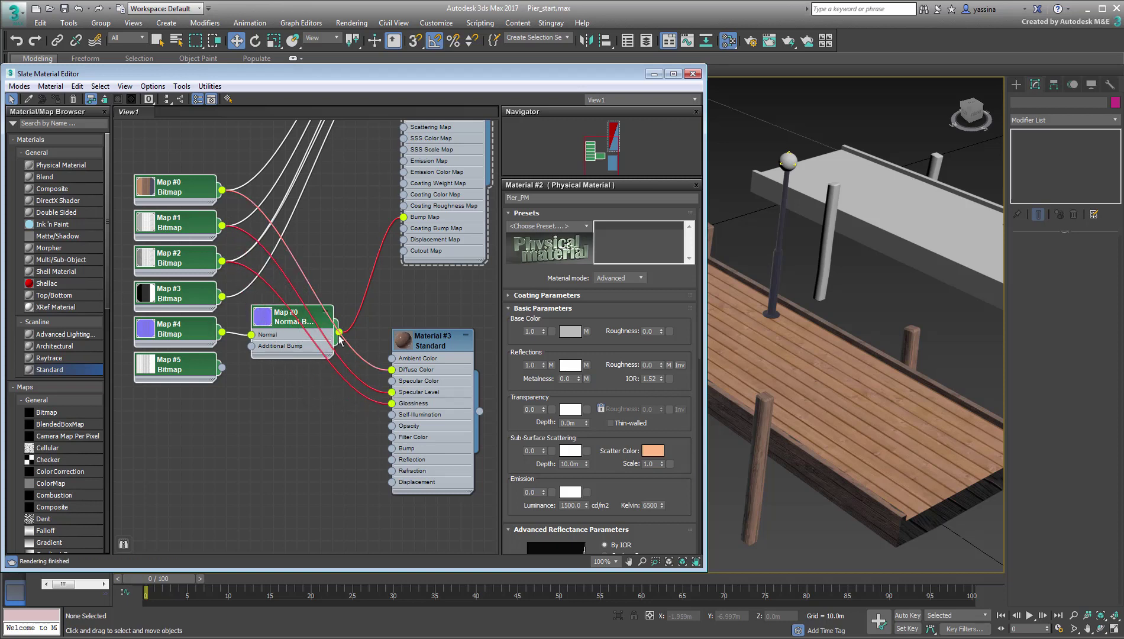
middle_drag(340, 337, 330, 308)
drag(270, 298, 382, 419)
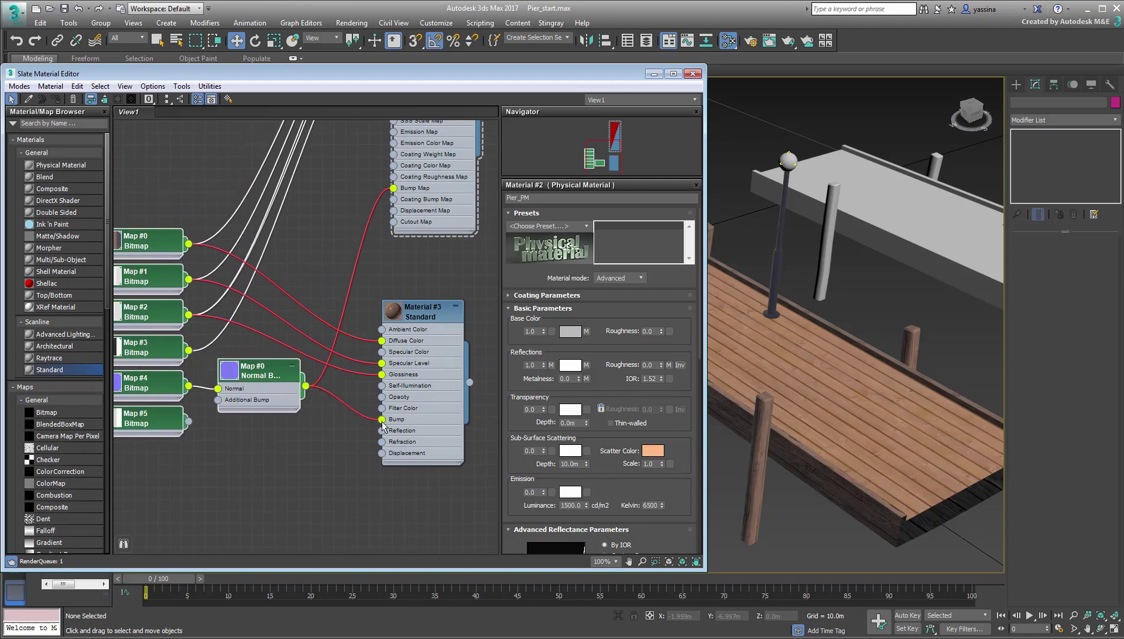
- Rename the new Standard material as Pier_SM
double_click(419, 318)
middle_drag(420, 317, 353, 353)
click(544, 200)
text(P)
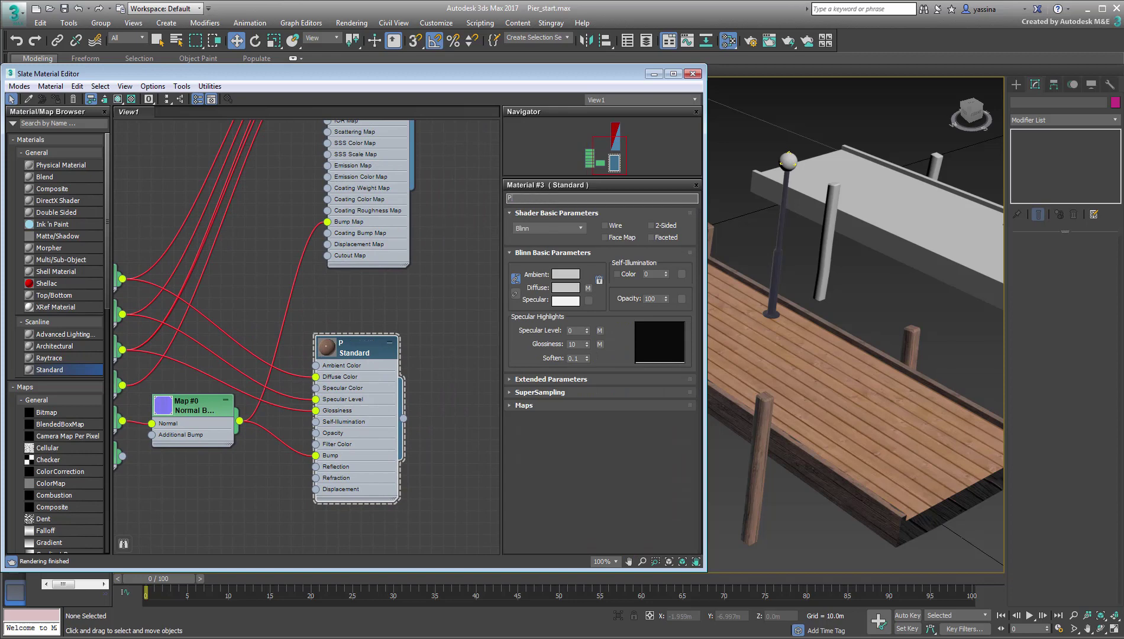
text(ier_SM)
key(Return)
- Assign Pier_SM to the duplicate pier's deck, support posts and lamp post, and show the shaded material in the viewport
alt+middle_drag(840, 355, 823, 374)
scroll(823, 374, down, 5)
drag(946, 314, 751, 439)
right_click(358, 350)
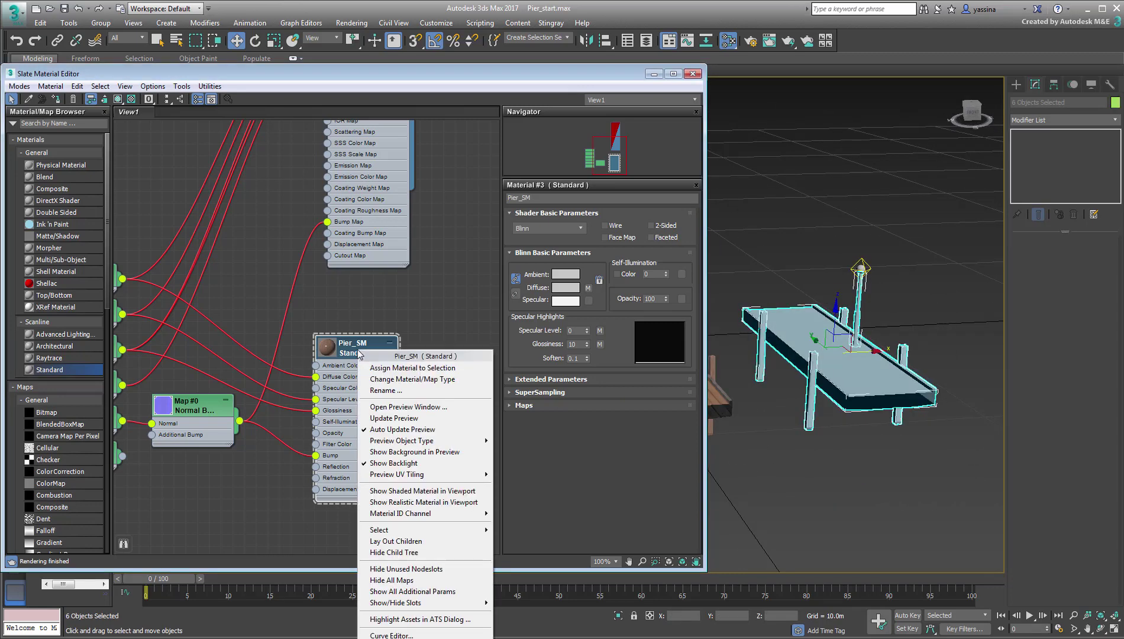
click(388, 369)
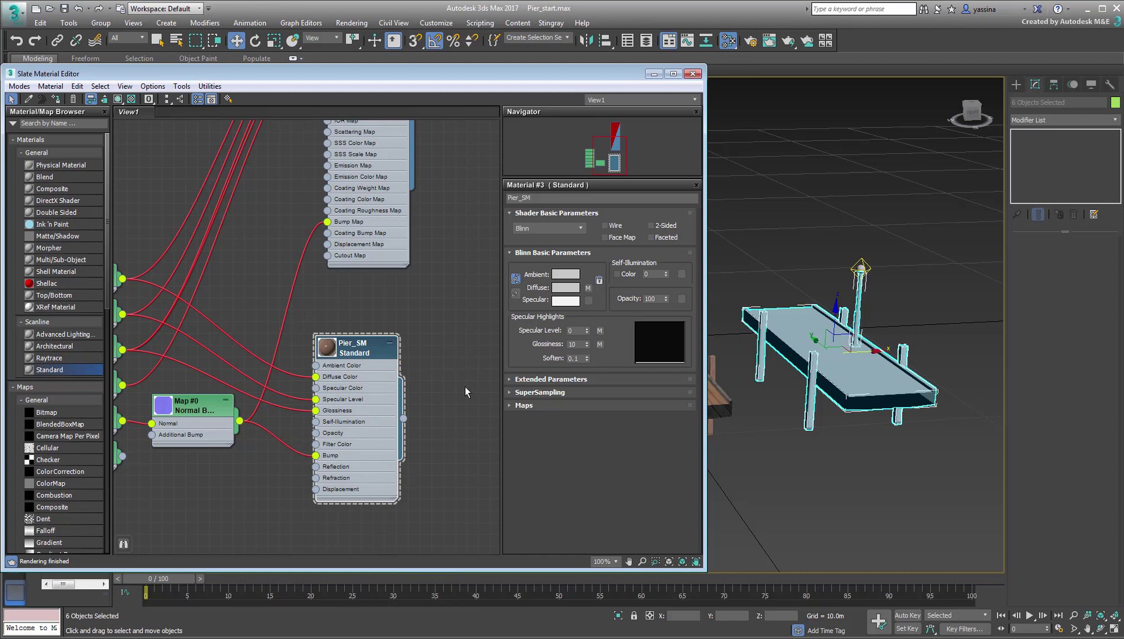
click(118, 99)
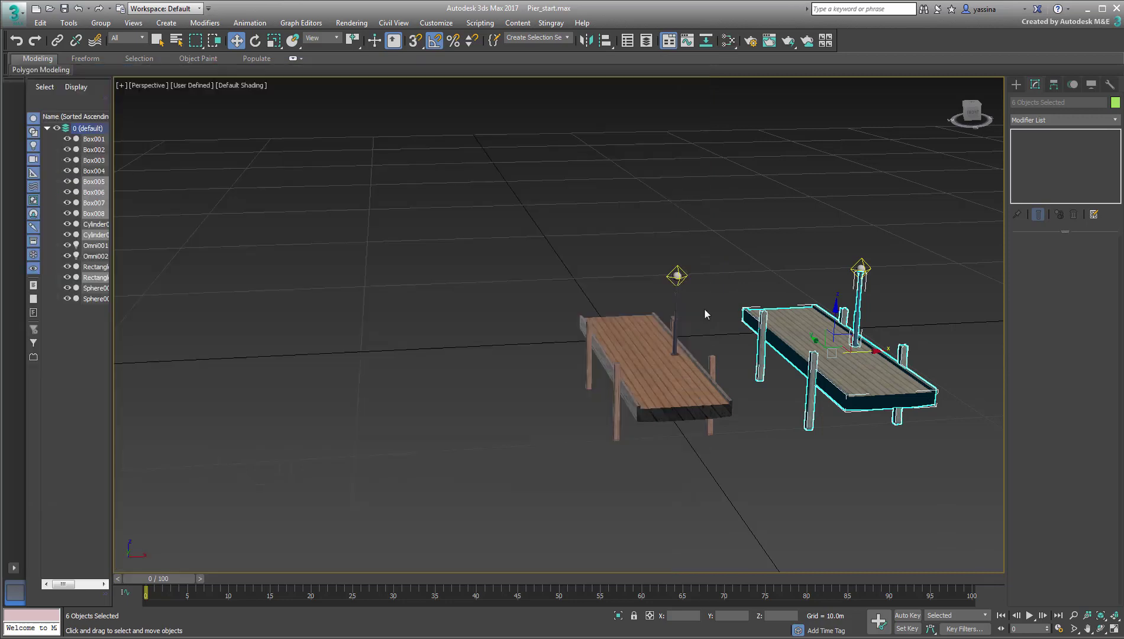
- Deselect the duplicate pier and compare the two textured piers side by side in the perspective view
alt+middle_drag(704, 308, 694, 454)
click(837, 436)
scroll(767, 428, up, 5)
scroll(738, 445, down, 5)
scroll(741, 495, up, 3)
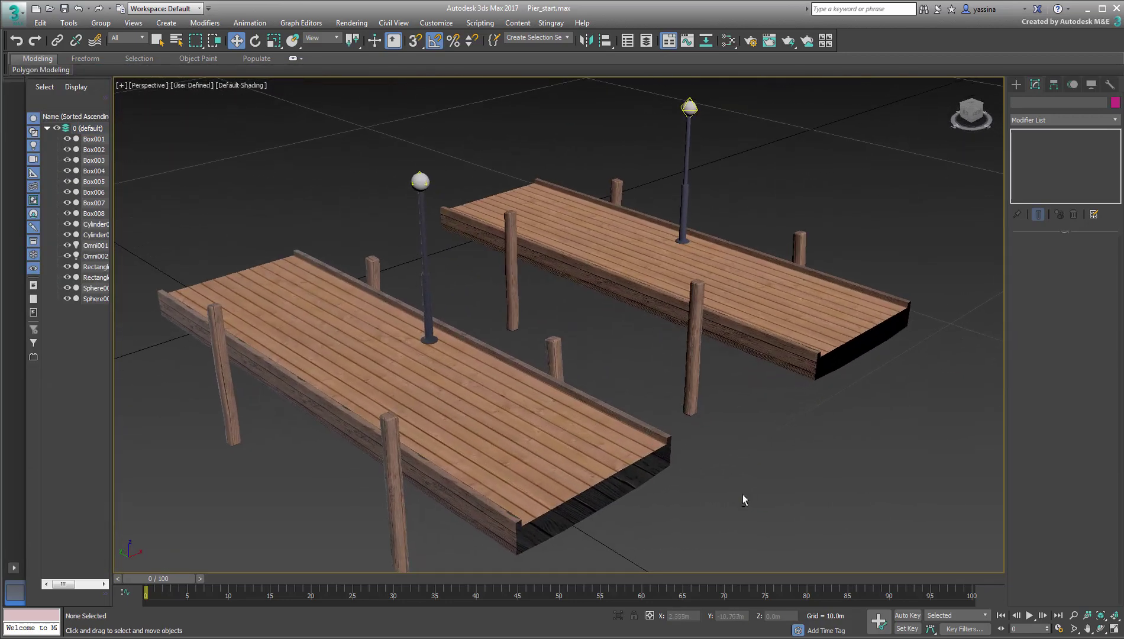
alt+middle_drag(743, 495, 881, 490)
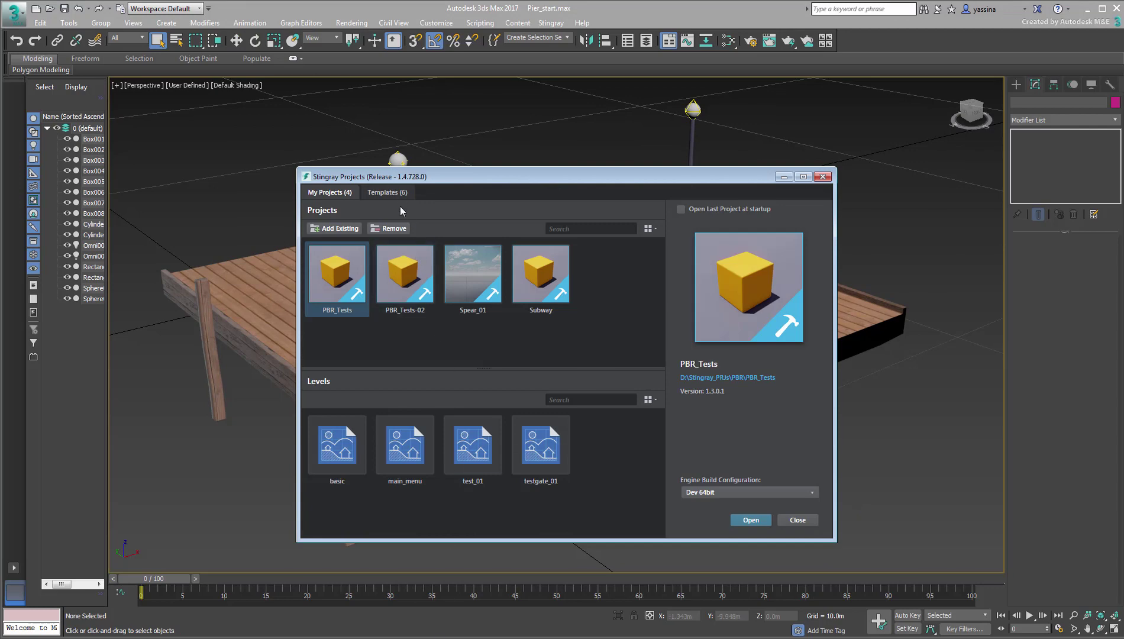
- In Stingray, start a project from the basic template and set its directory to a new DX_Shader folder inside Stingray_PRJs
click(388, 193)
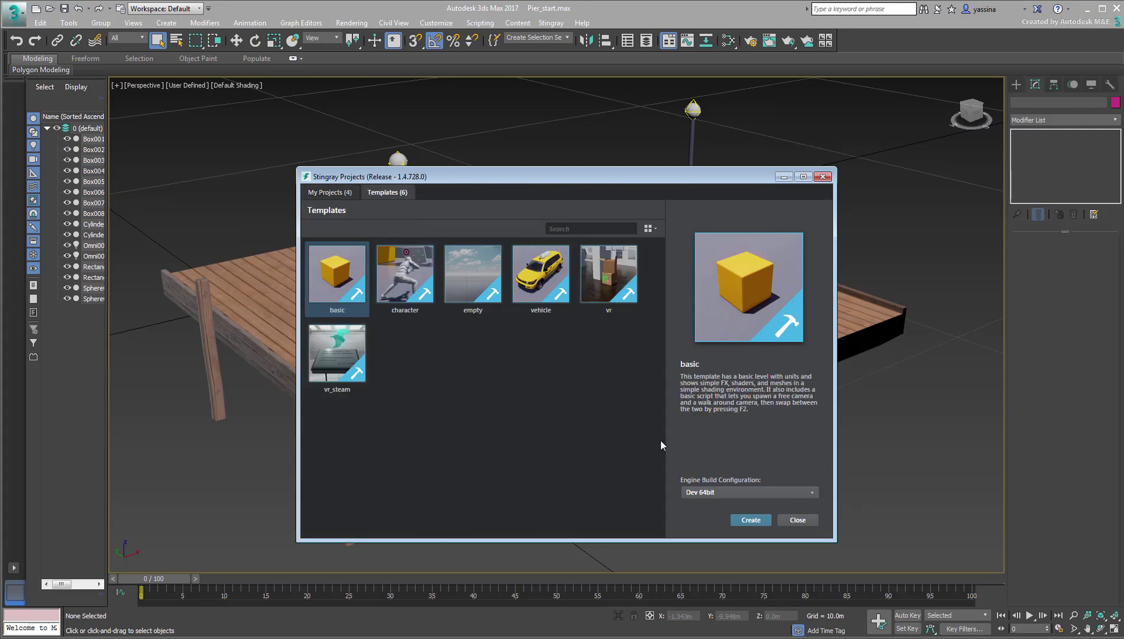
click(752, 520)
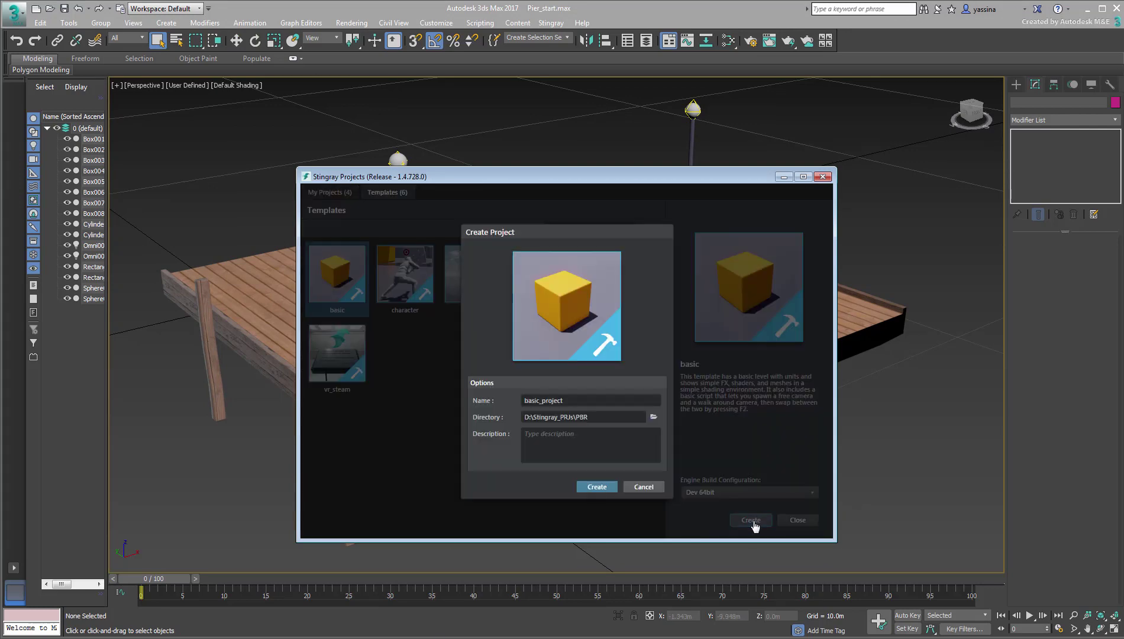
click(654, 417)
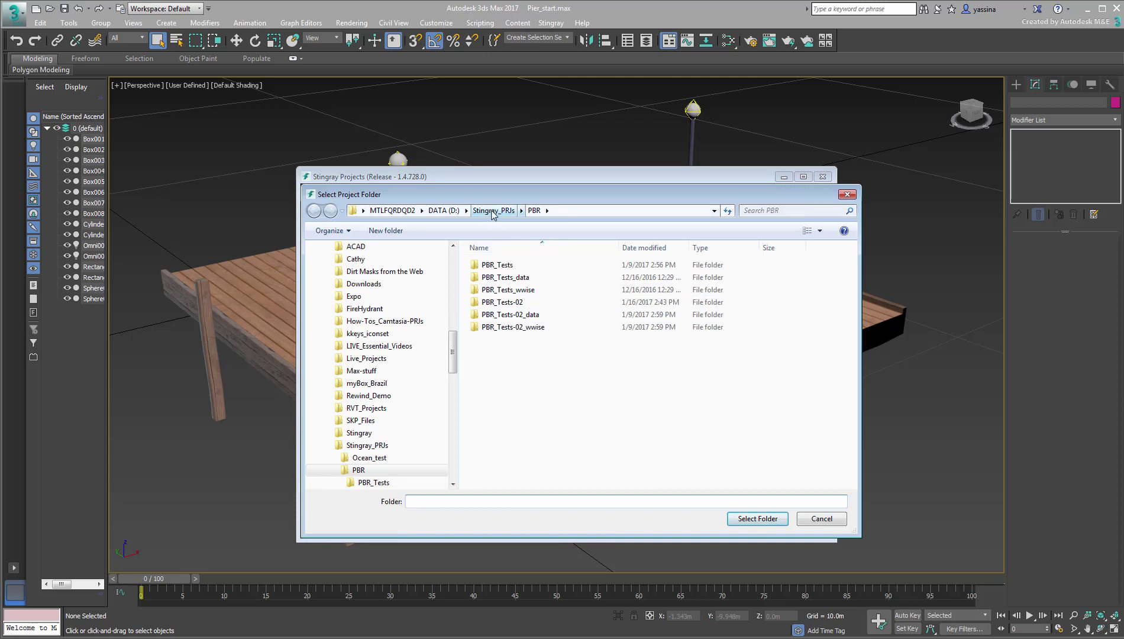
click(494, 210)
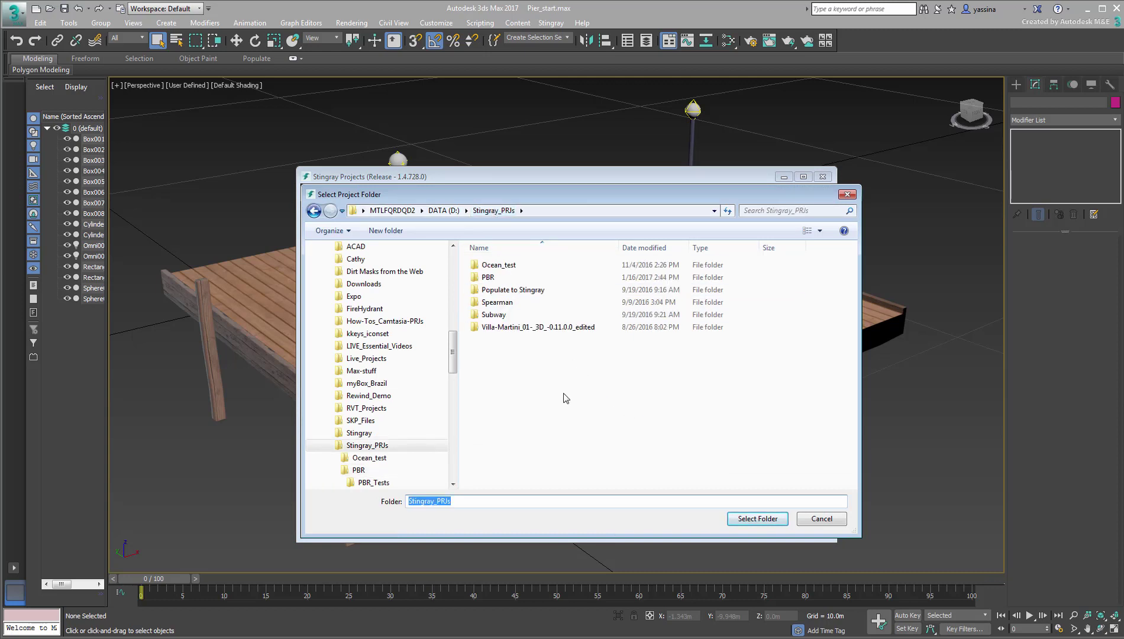
right_click(564, 396)
mouse_move(612, 518)
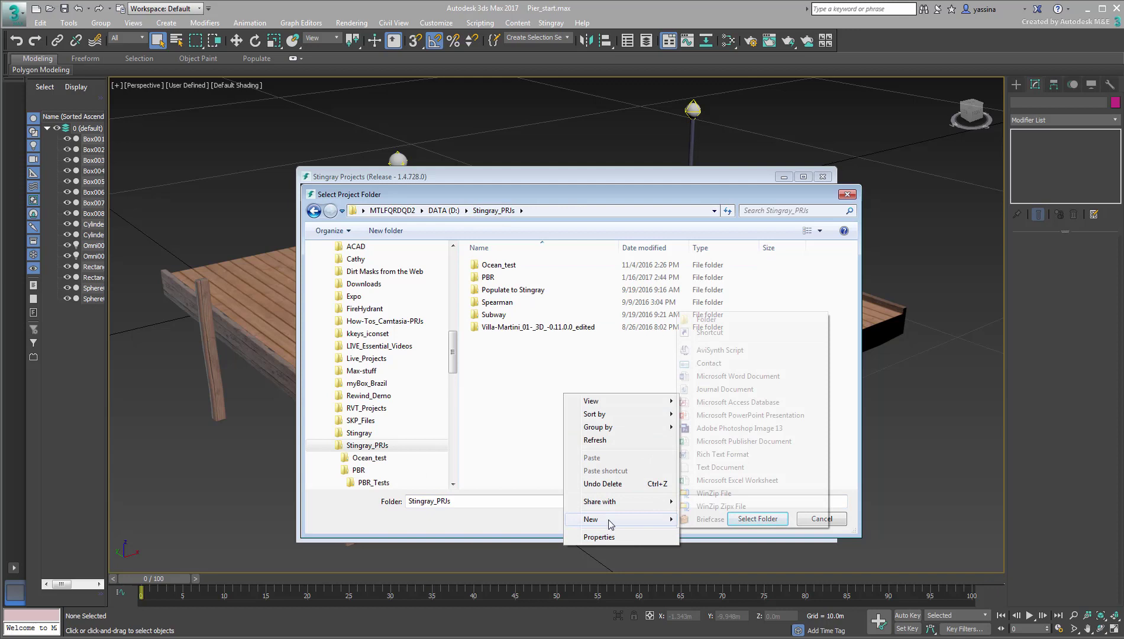
click(705, 319)
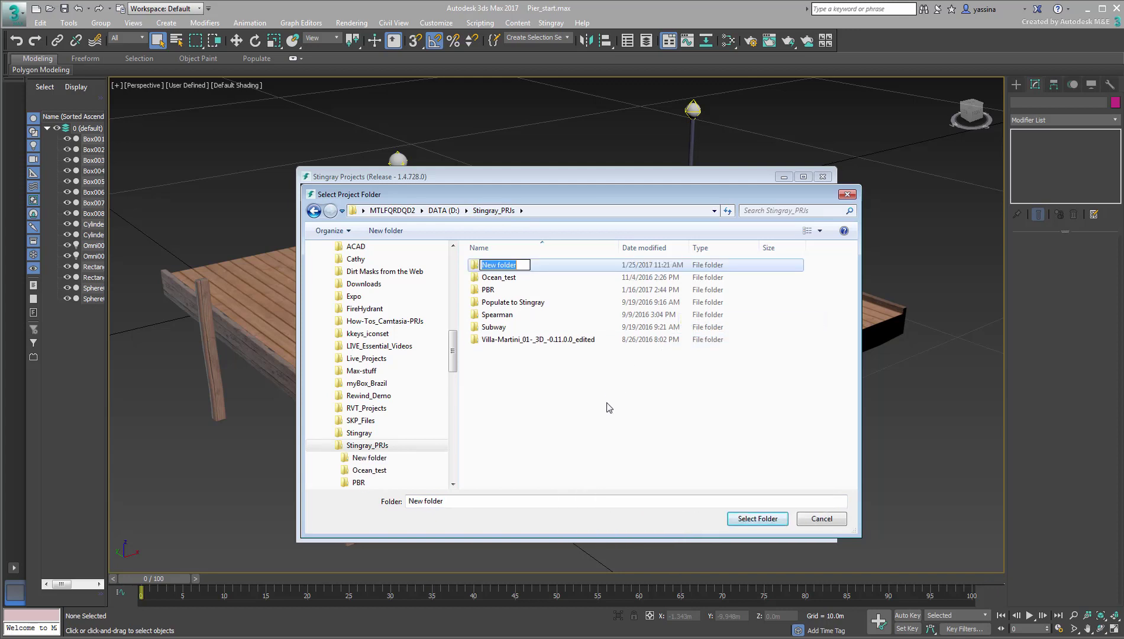
text(DX_Shader)
key(Return)
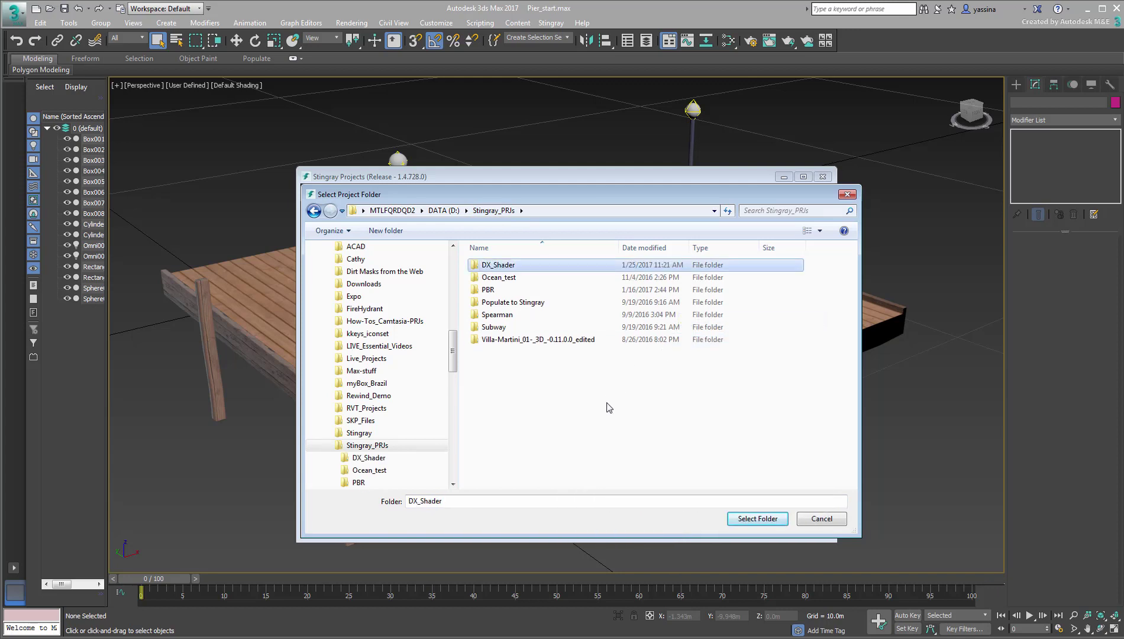
key(Return)
click(746, 519)
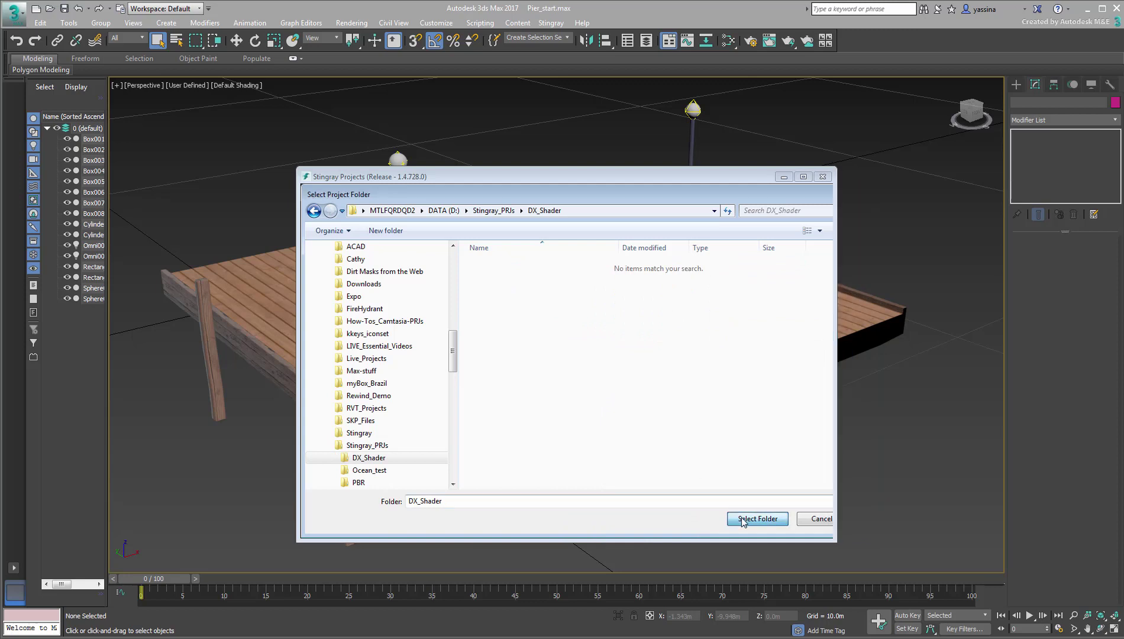
- Name the new Stingray project Pier_Test and create it
double_click(584, 402)
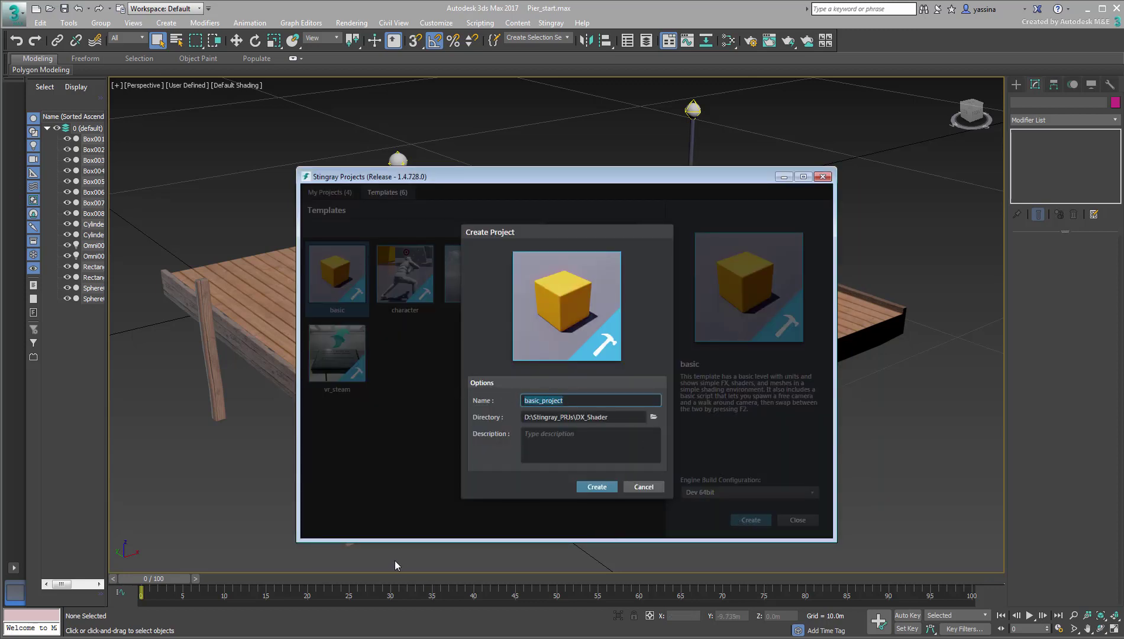
text(Pier_Test)
click(597, 486)
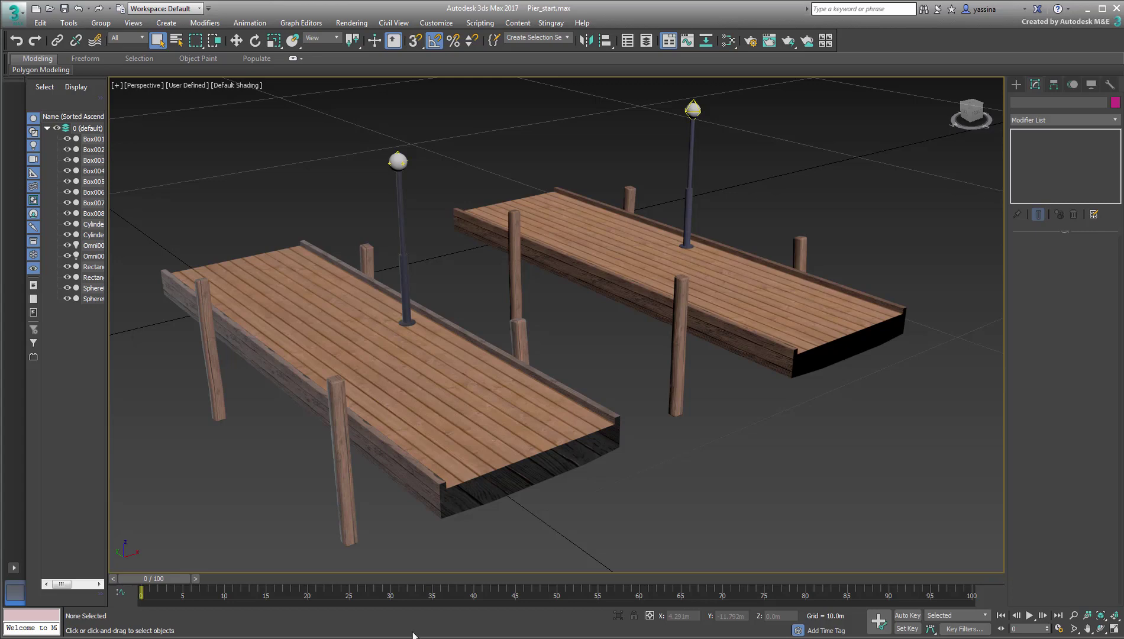
- In 3ds Max, select the original pier's deck and support posts, leaving the lamp post out of the selection
alt+middle_drag(702, 464, 673, 454)
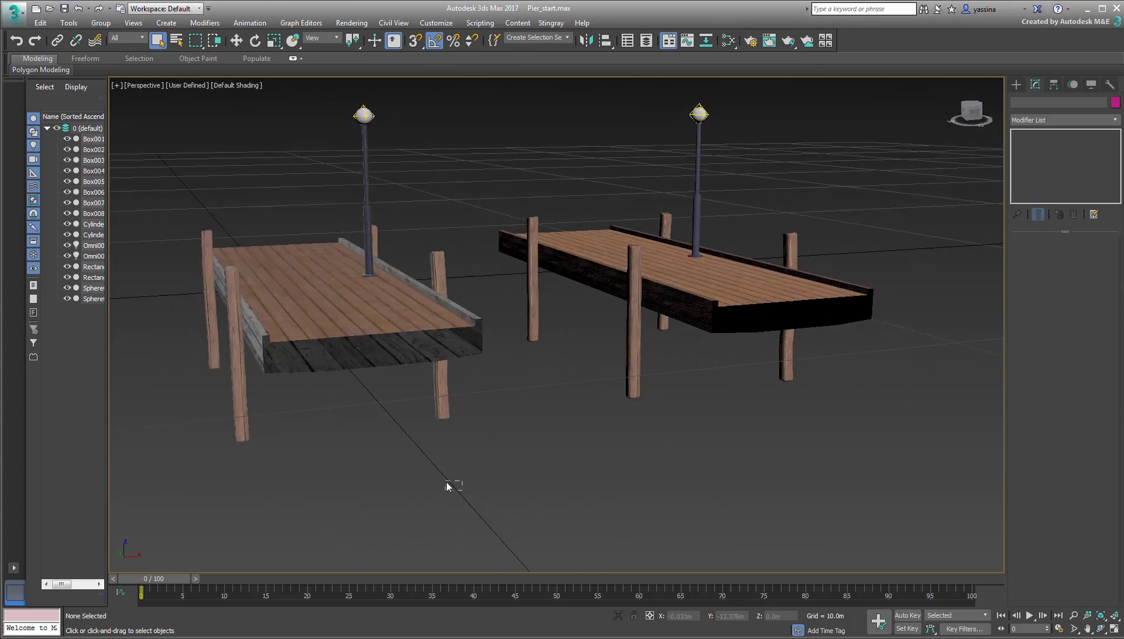
drag(282, 310, 154, 199)
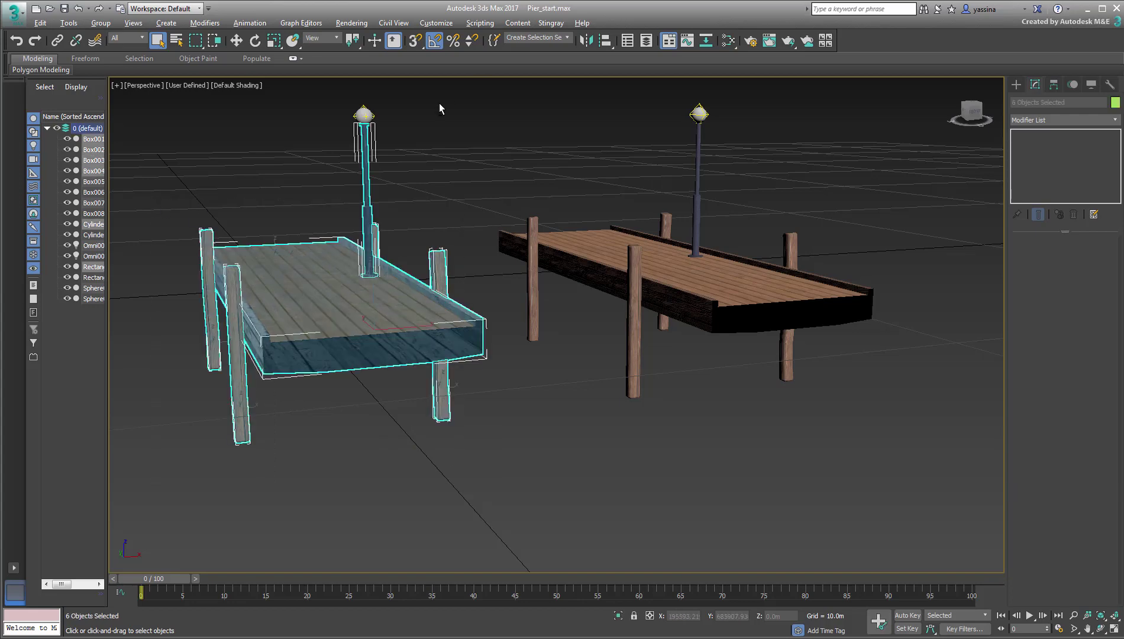
alt+drag(439, 103, 273, 159)
alt+middle_drag(278, 192, 883, 533)
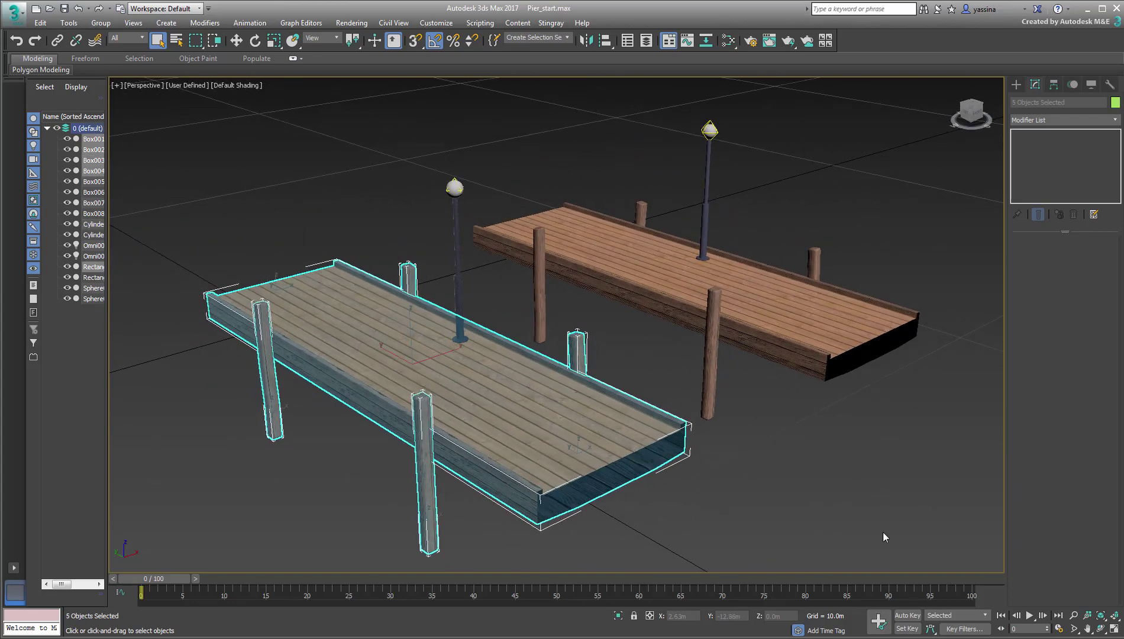
- Send the selection to Stingray as Dock_PM in the Pier_Test content folder and import it with the default FBX options
click(549, 24)
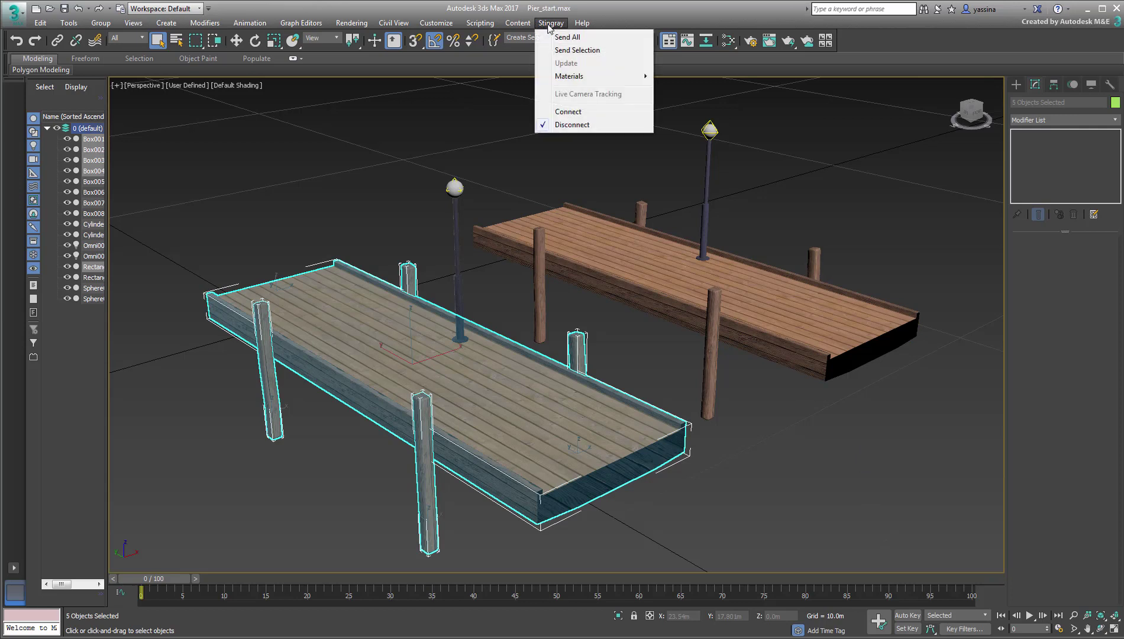
click(578, 50)
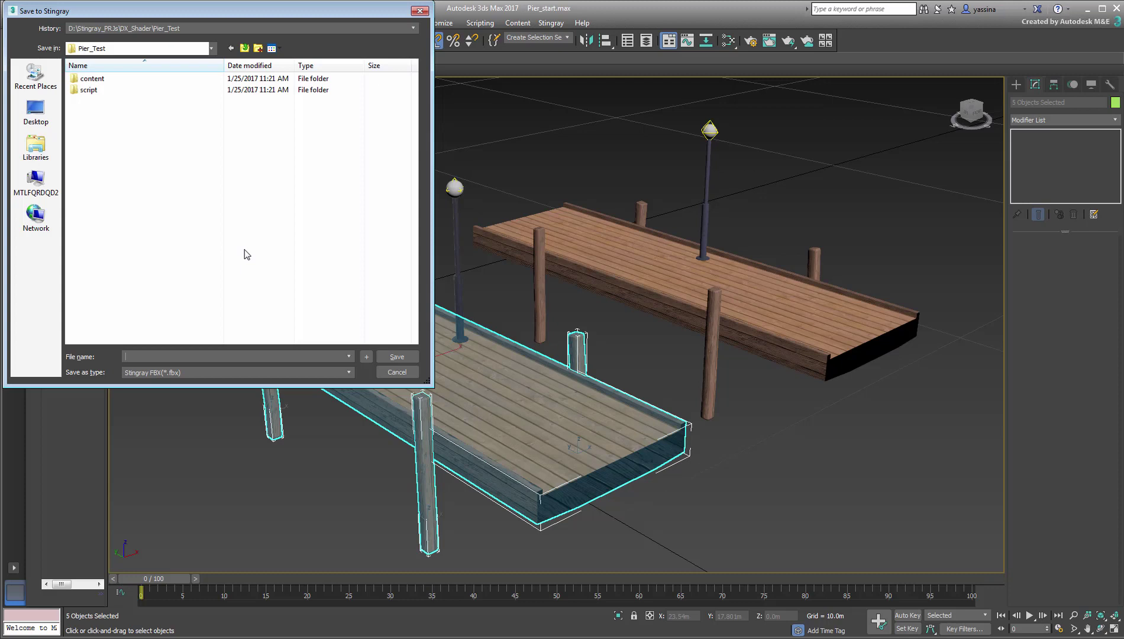
click(91, 78)
double_click(94, 80)
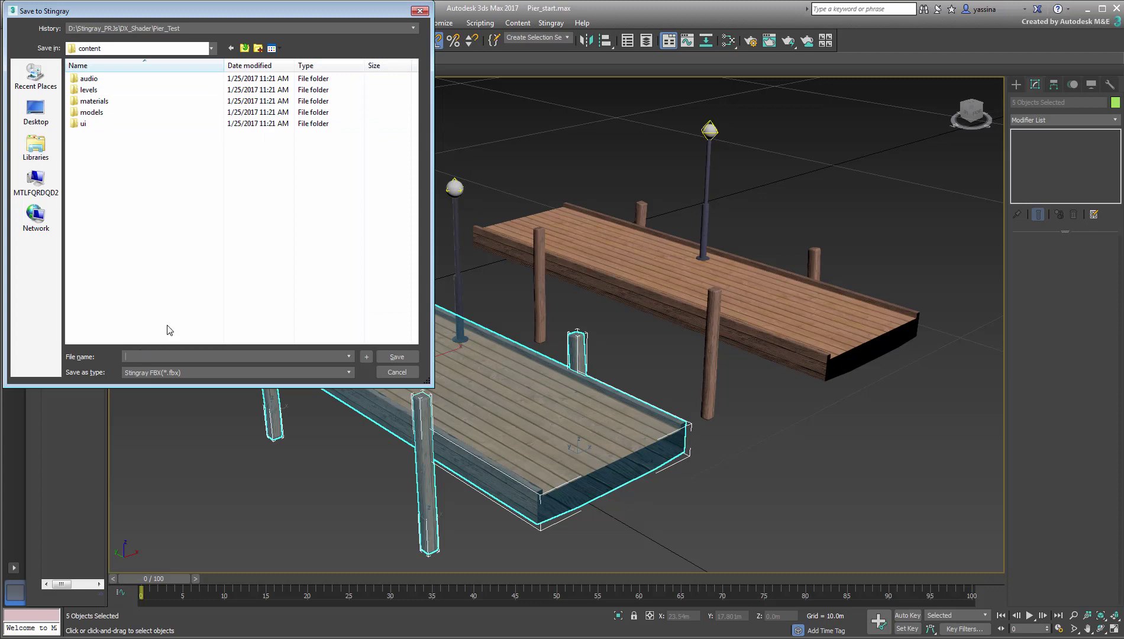
text(_PM)
click(400, 358)
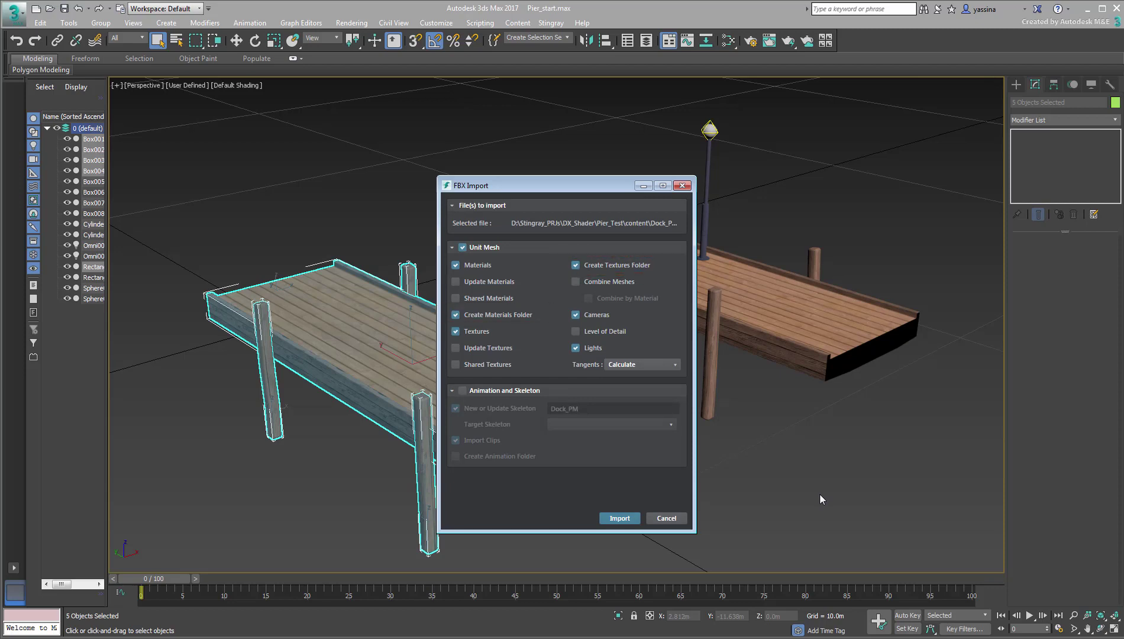
click(620, 518)
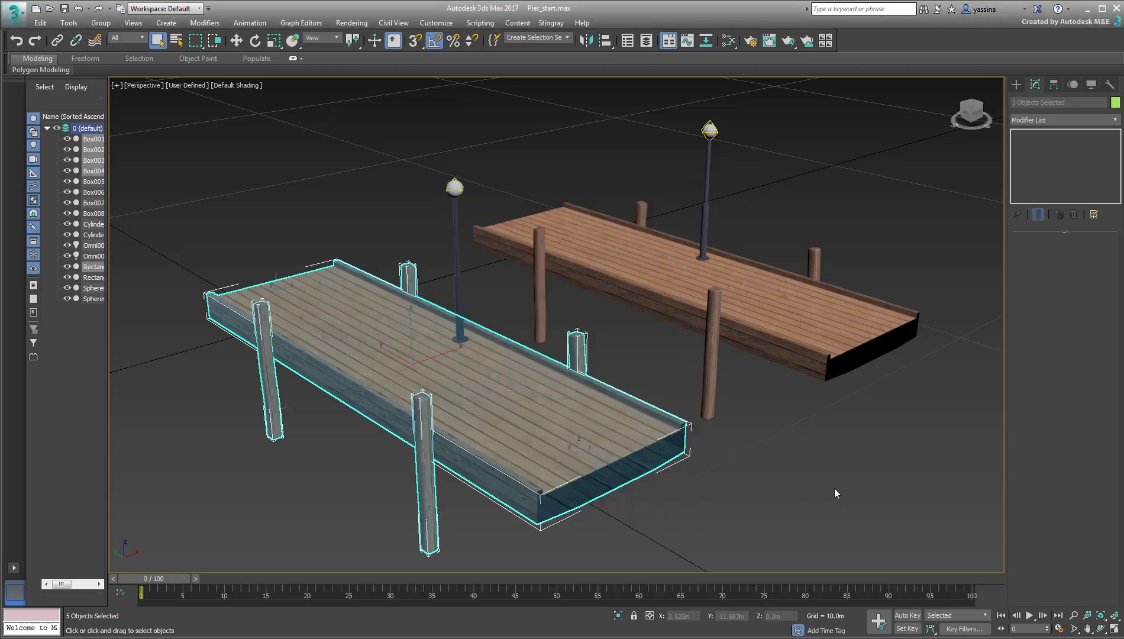
- Select the duplicate pier's deck and support posts, leaving its lamp post out of the selection
alt+middle_drag(789, 473, 785, 283)
drag(561, 398, 562, 397)
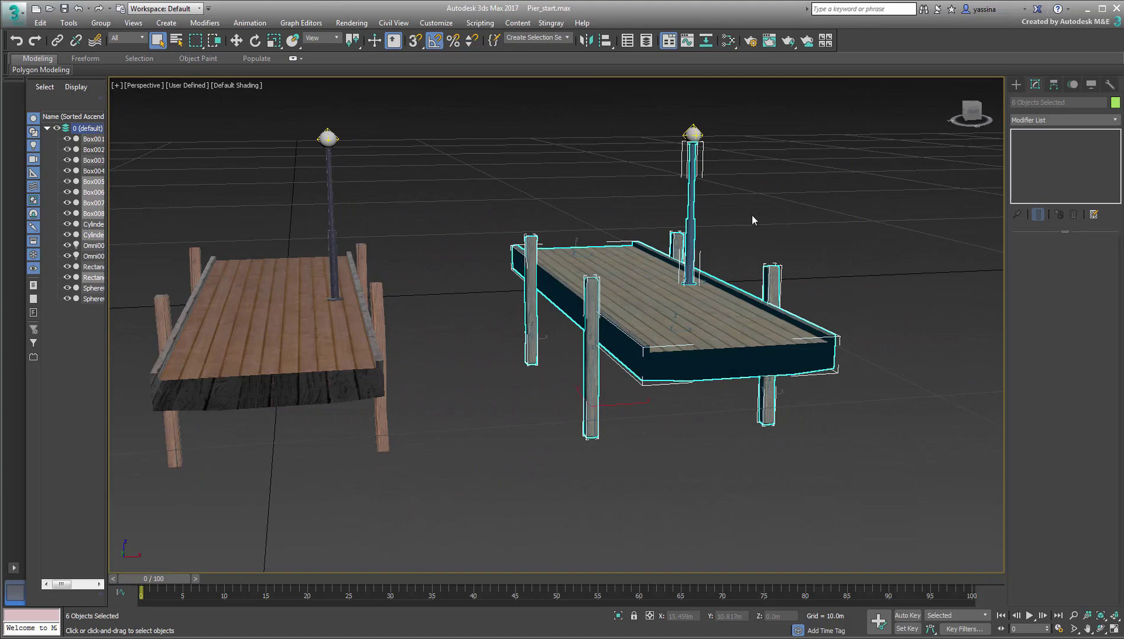
alt+middle_drag(628, 178, 581, 404)
- Send the selected duplicate pier to Stingray as Dock_SM in the Pier_Test content folder and import it with the default FBX options
click(549, 22)
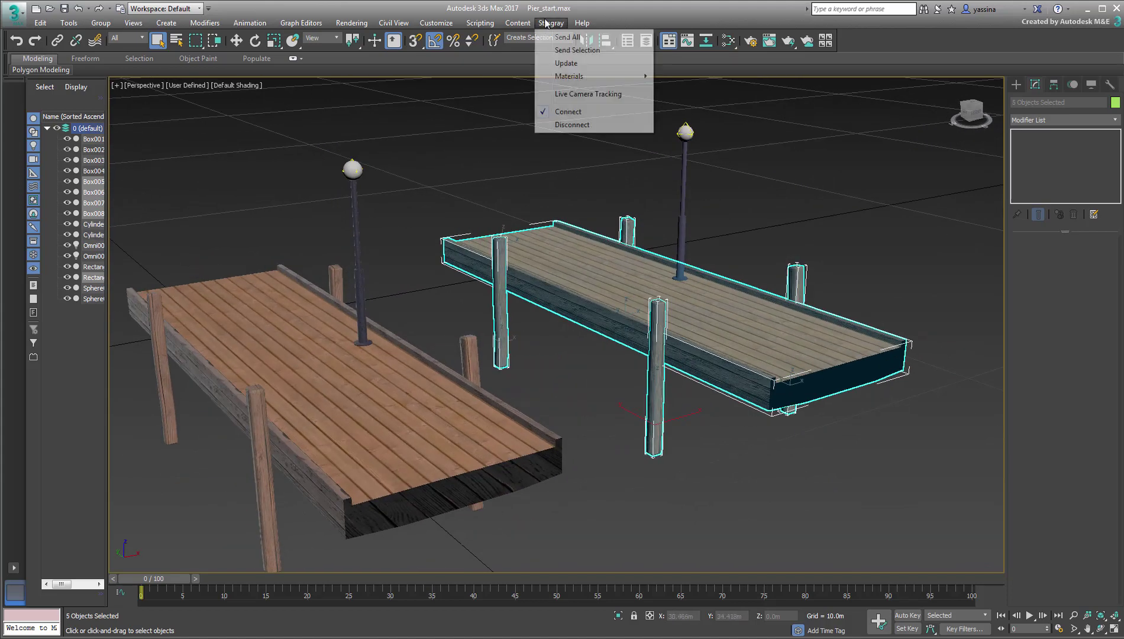
click(565, 52)
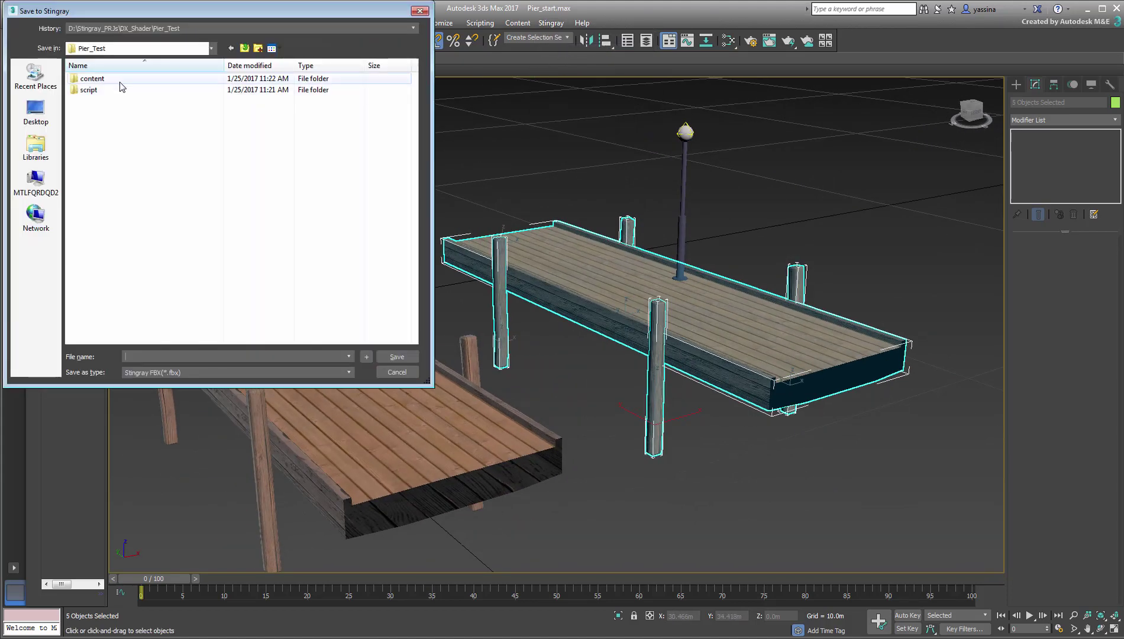
double_click(97, 79)
click(155, 135)
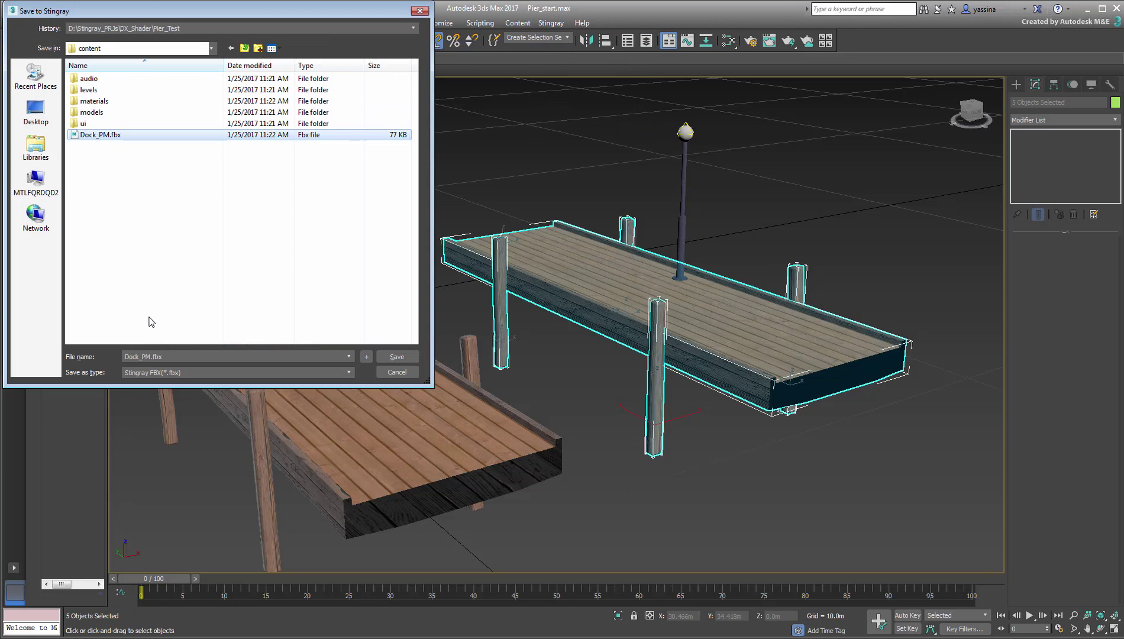
click(147, 357)
click(147, 356)
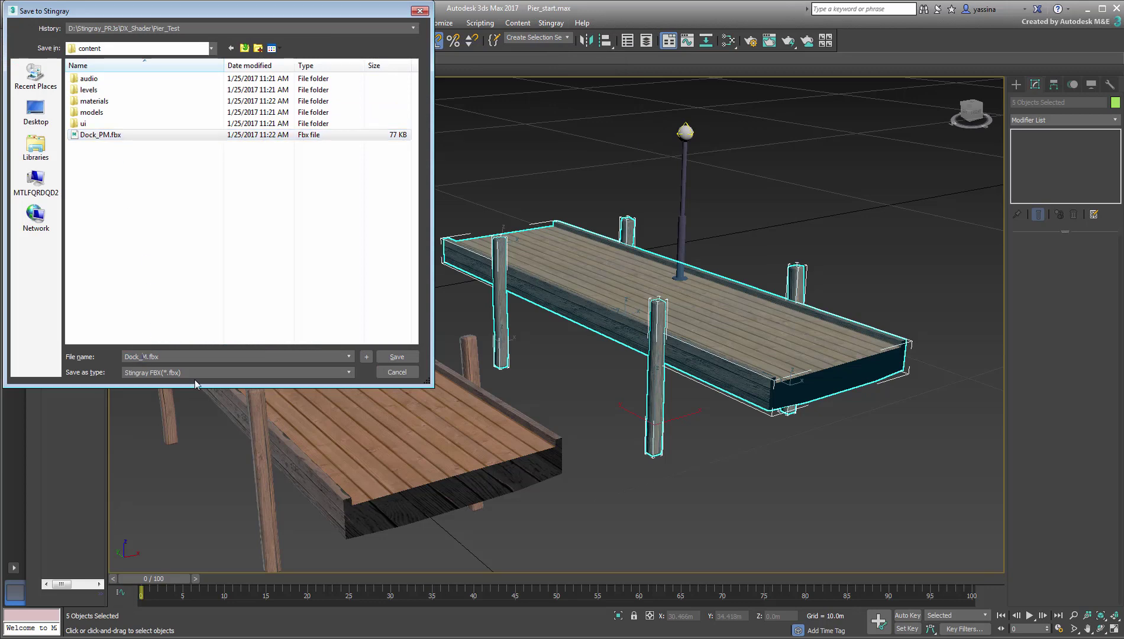
text(S)
click(397, 357)
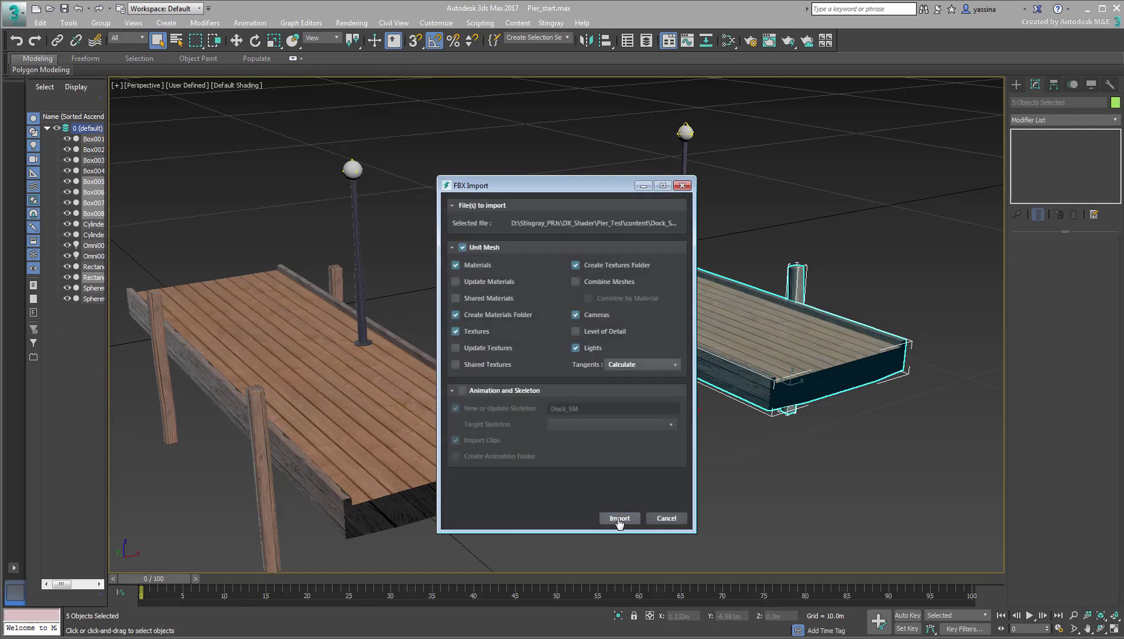
click(619, 519)
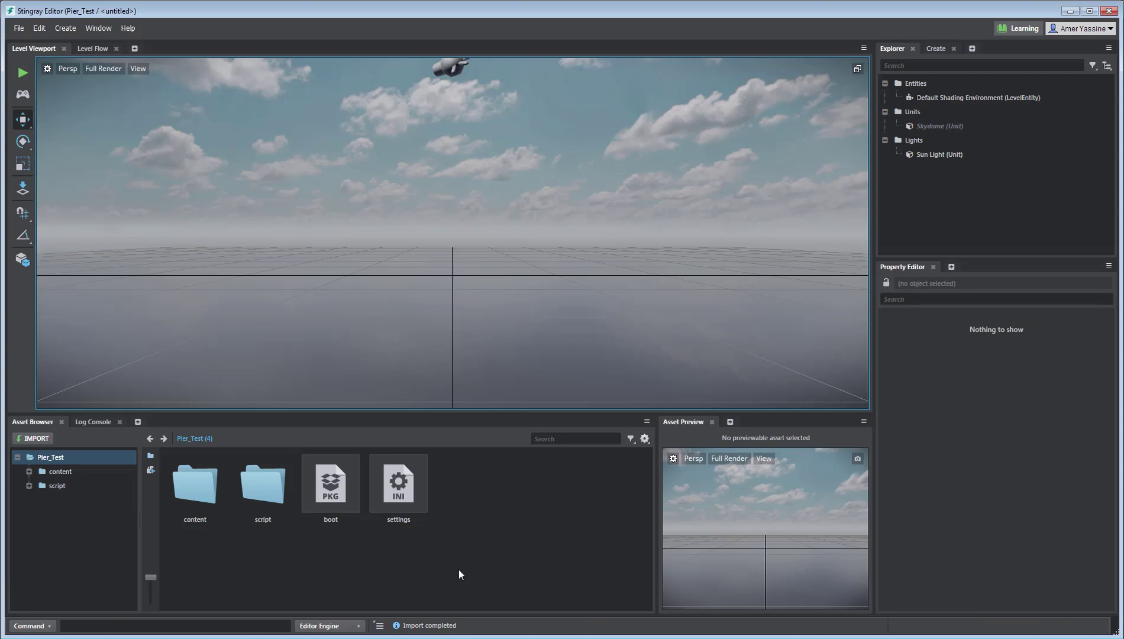
- Place the Dock_PM unit from the content folder in the level and reset its X and Y translation to 0
double_click(194, 492)
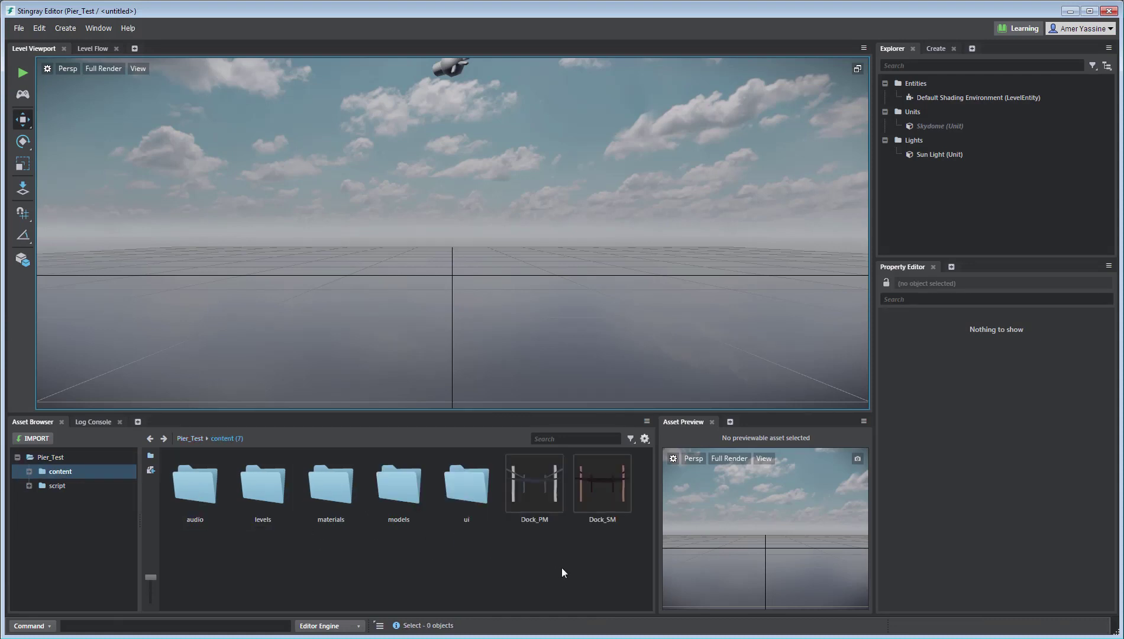
drag(536, 508, 498, 332)
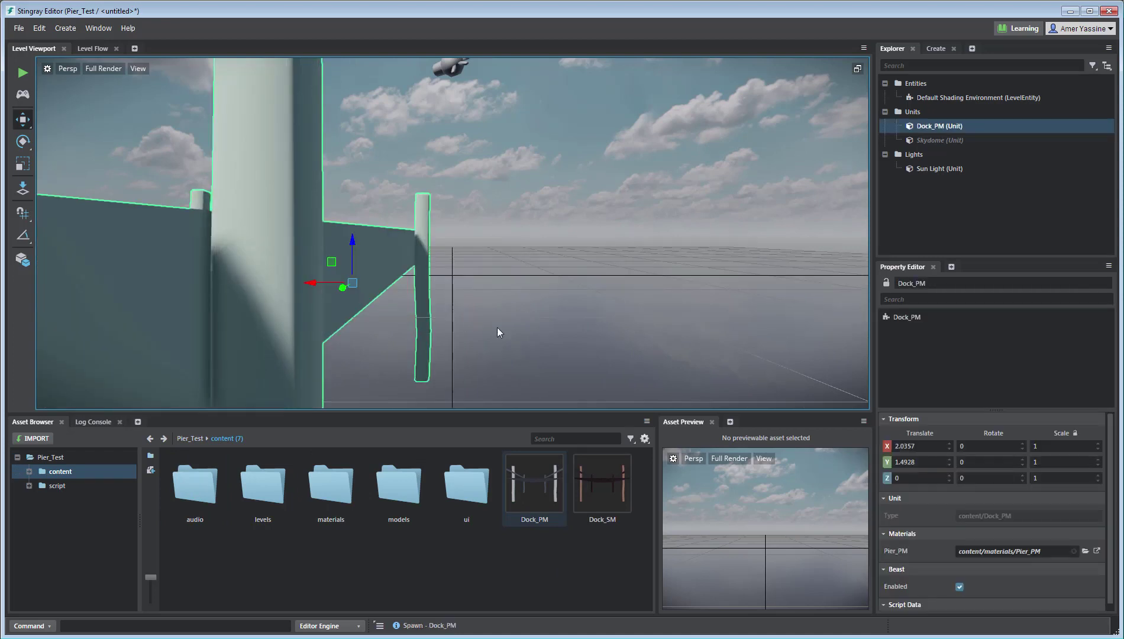
right_click(950, 447)
right_click(950, 462)
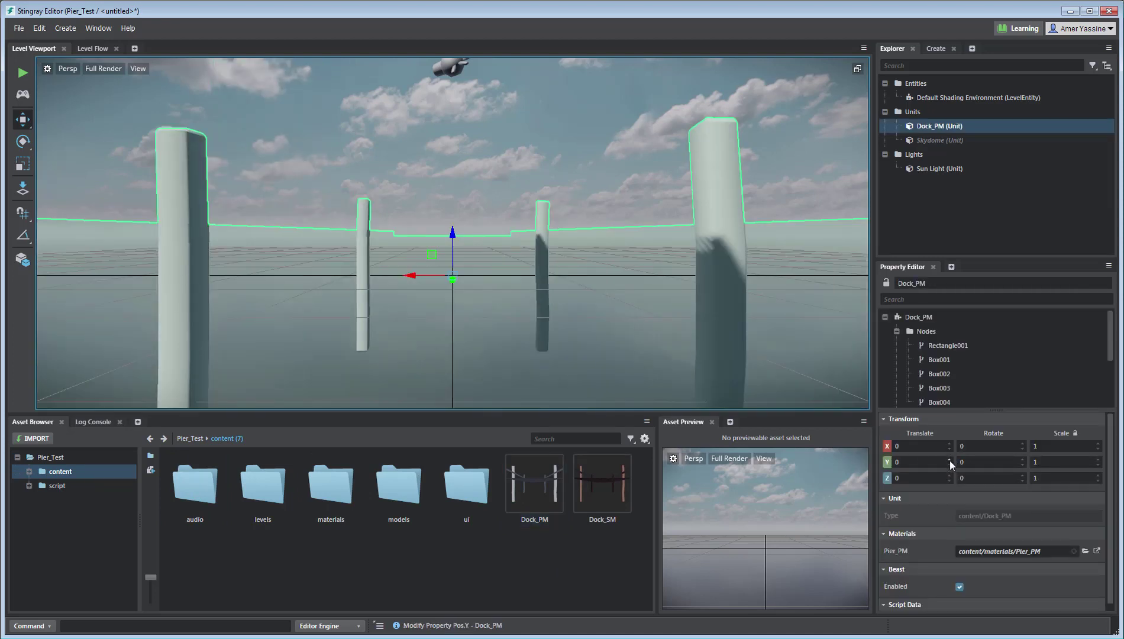
- Place the Dock_SM unit in the level and set its X and Y translation to 0
scroll(545, 302, down, 5)
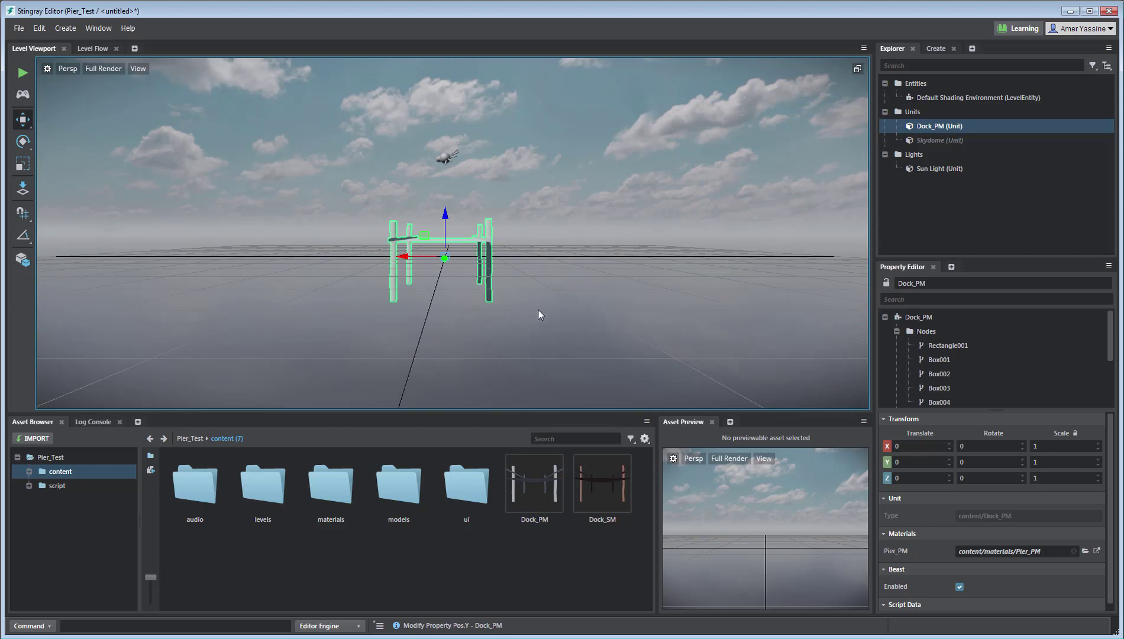
alt+drag(539, 310, 557, 357)
drag(597, 490, 621, 308)
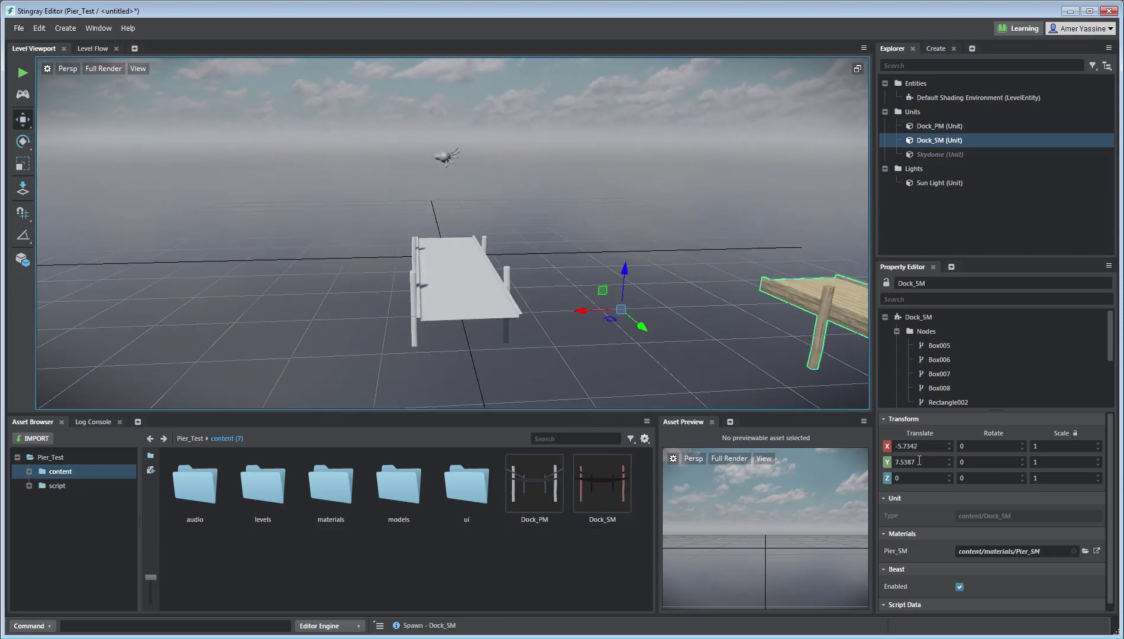
double_click(945, 446)
text(0)
key(Return)
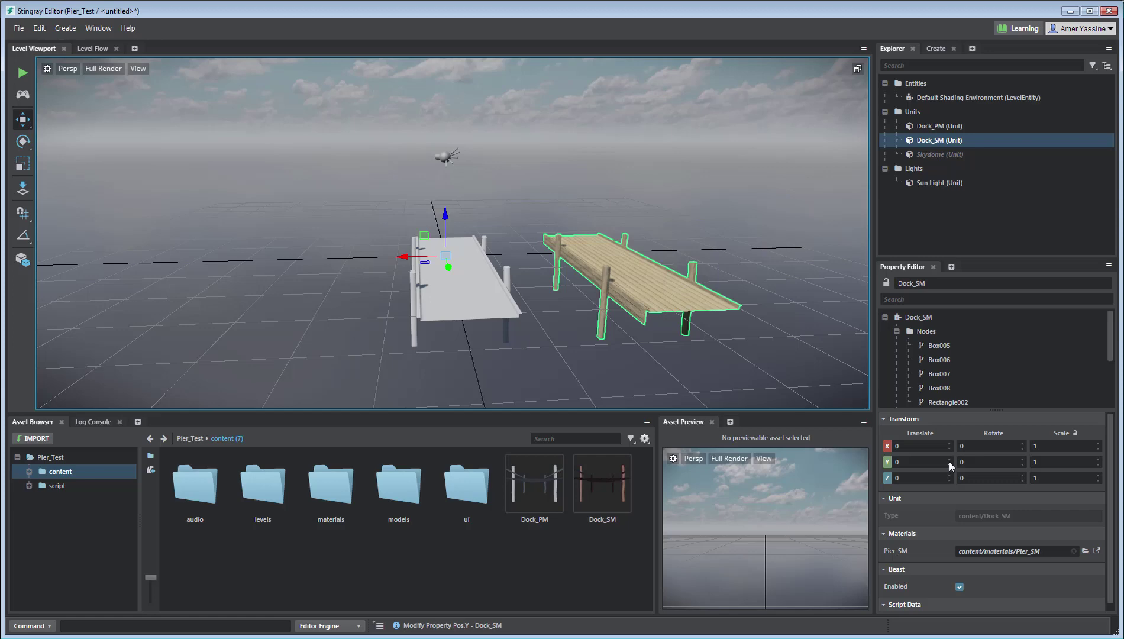
- Compare both piers' surfaces in the level, and open the Pier_PM material assigned to Dock_PM to examine its parent resource and map settings
alt+drag(364, 308, 440, 349)
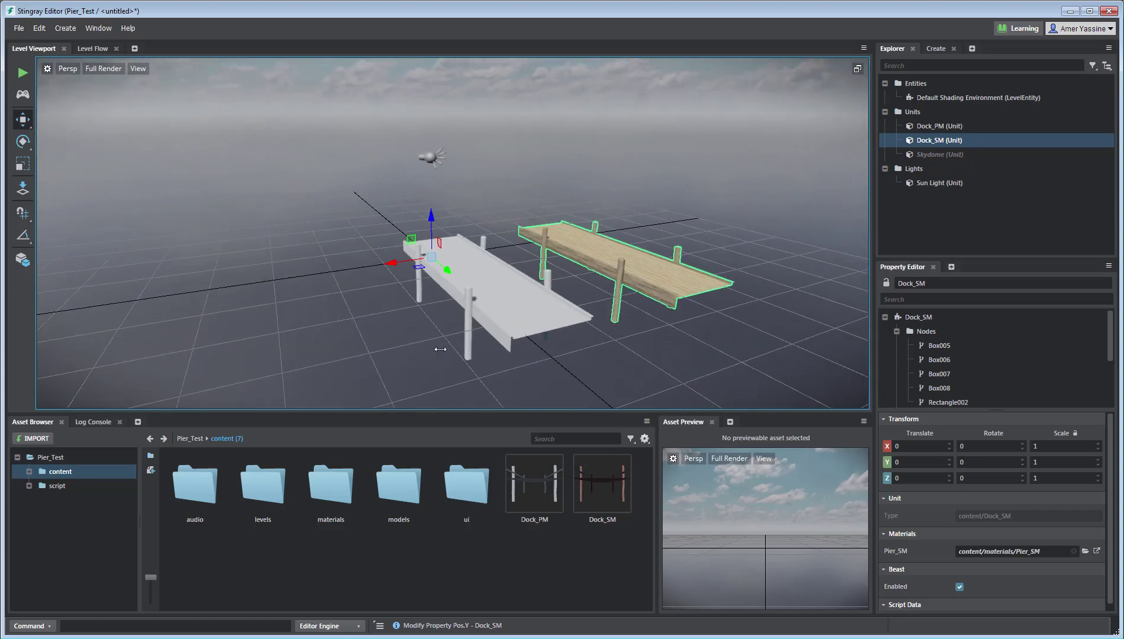
scroll(552, 287, up, 10)
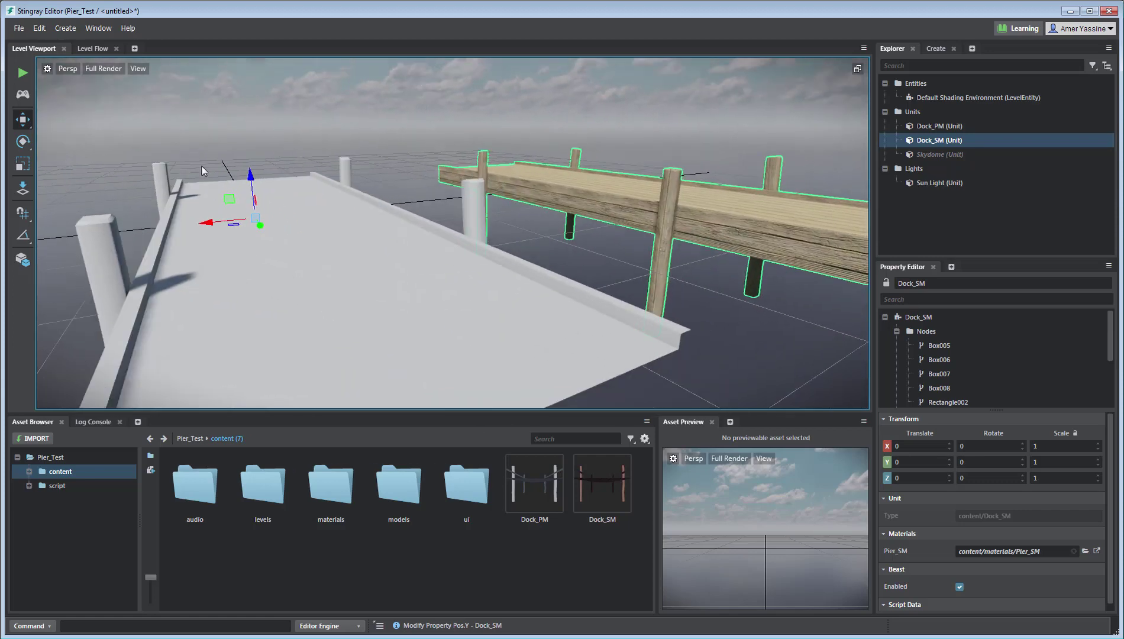
scroll(201, 170, down, 8)
alt+drag(508, 284, 623, 360)
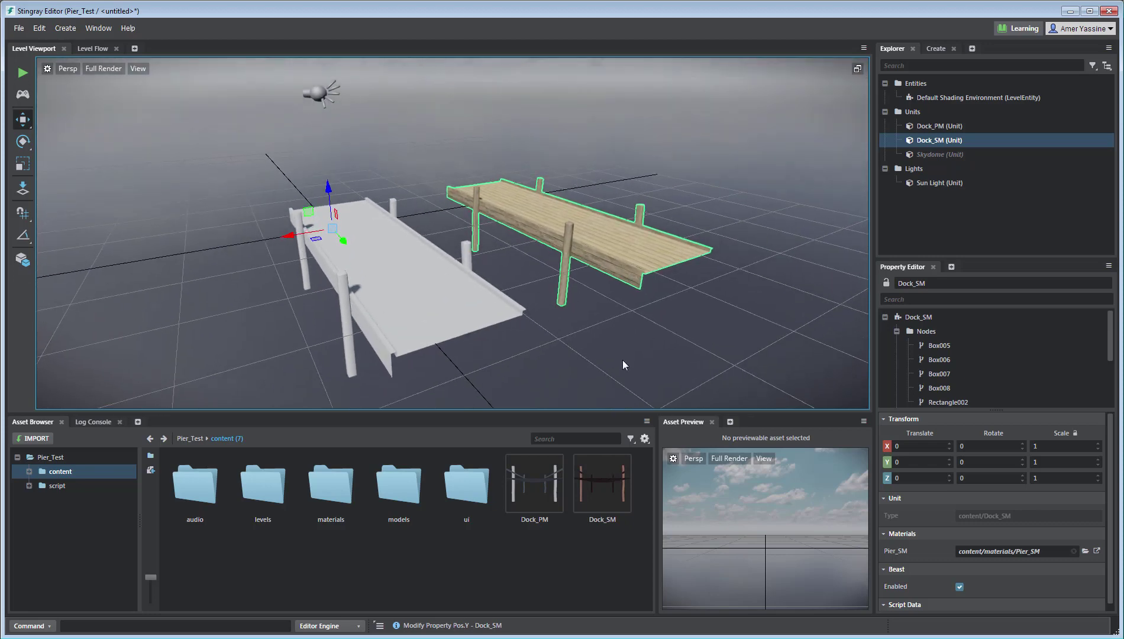
click(623, 364)
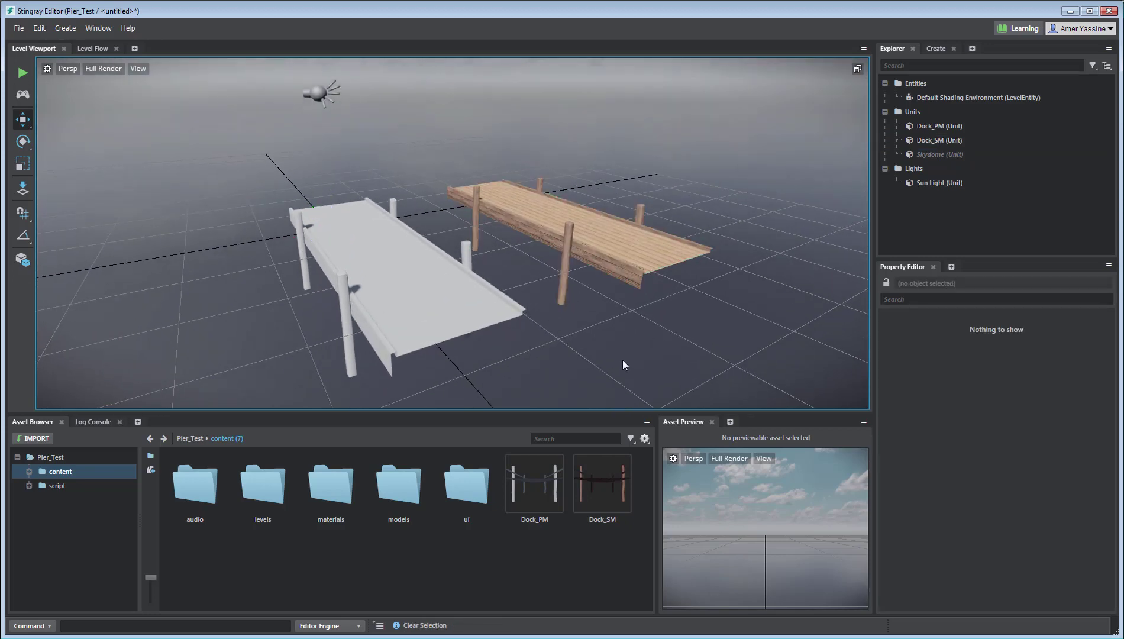
click(432, 290)
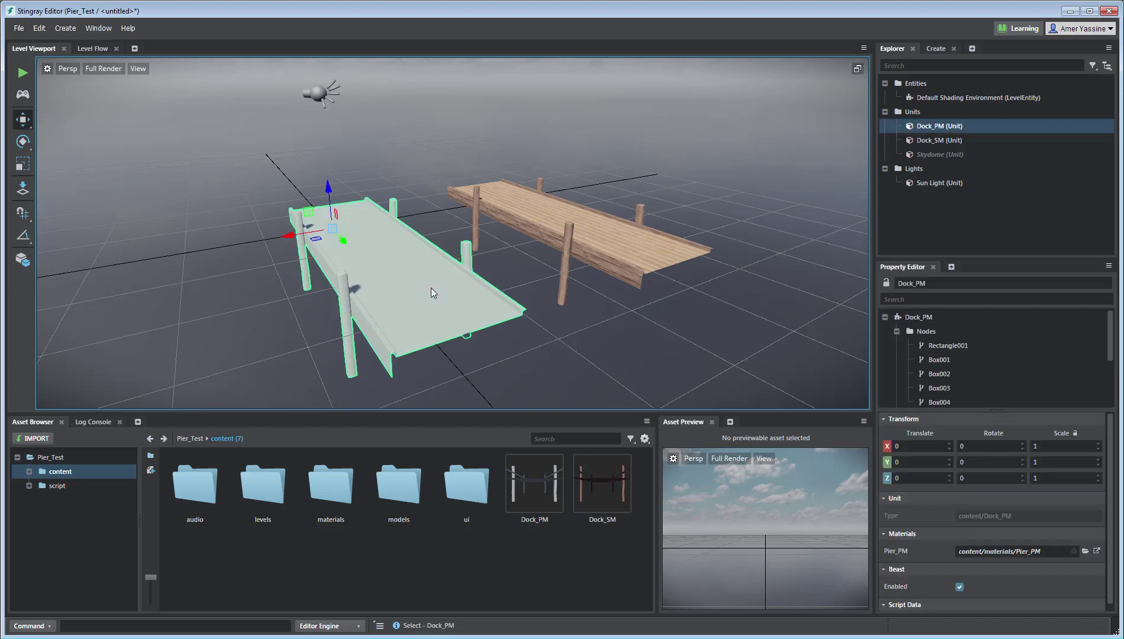
click(1097, 551)
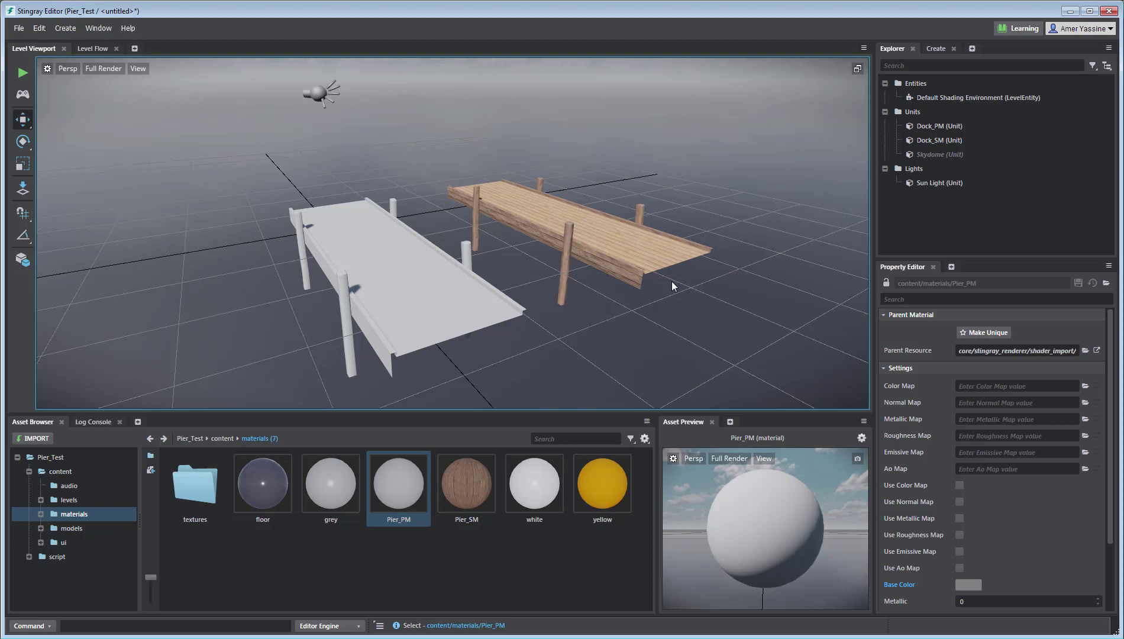
- Select the Dock_SM pier and open its assigned Pier_SM material for inspection
click(640, 258)
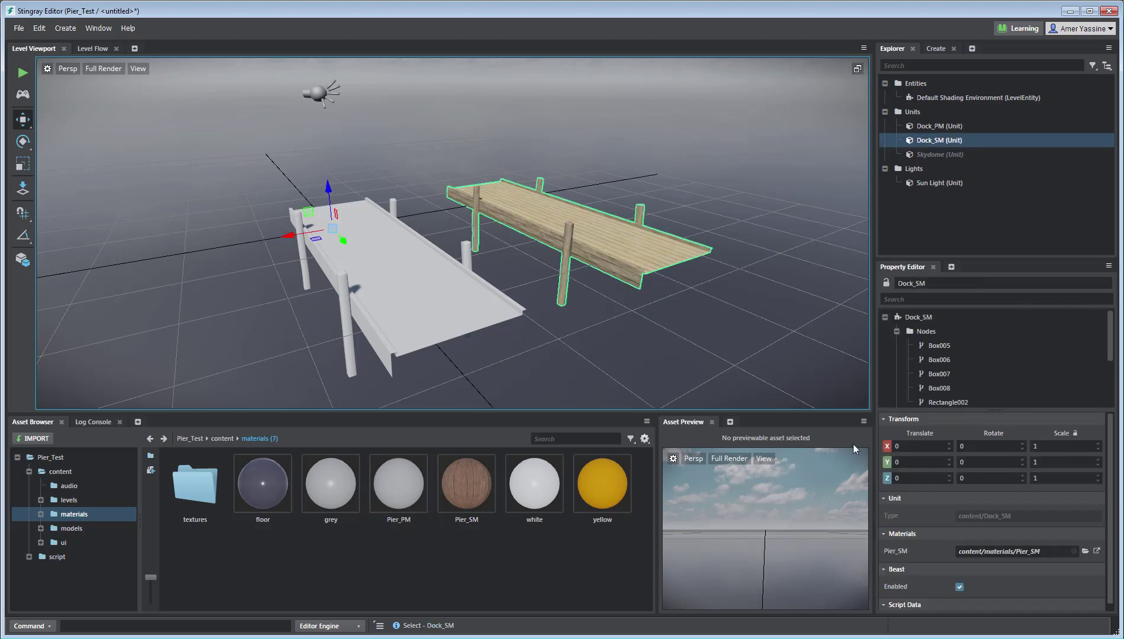
click(1096, 552)
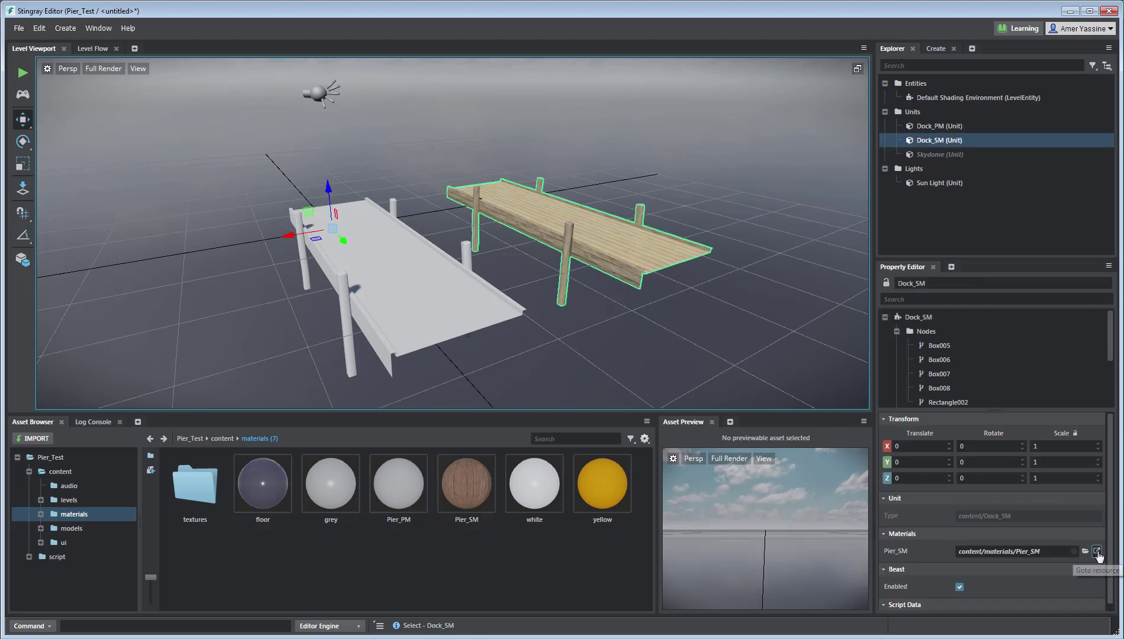